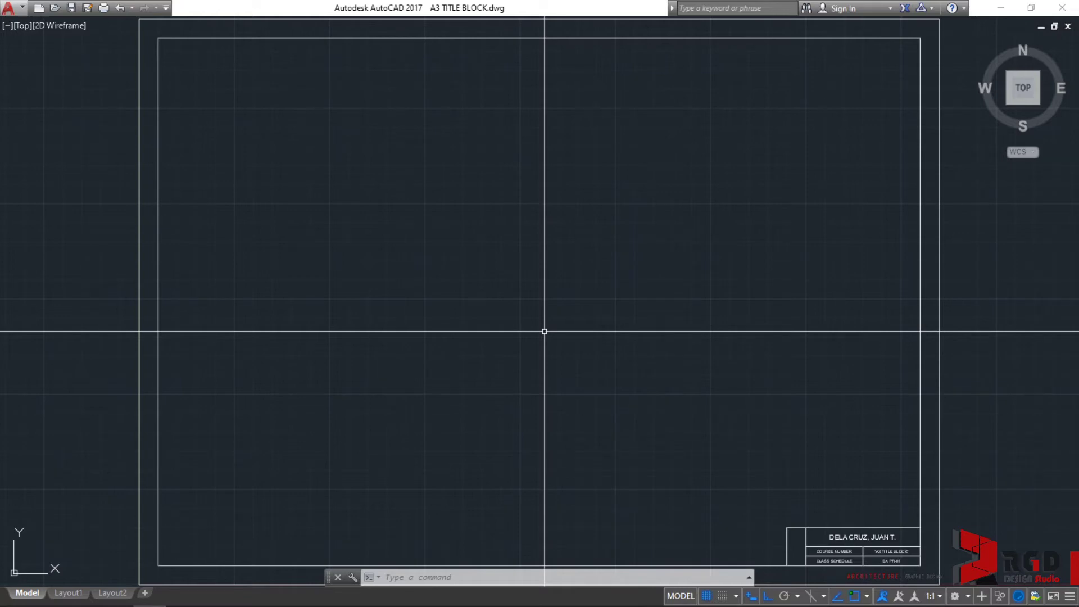
text(TR)
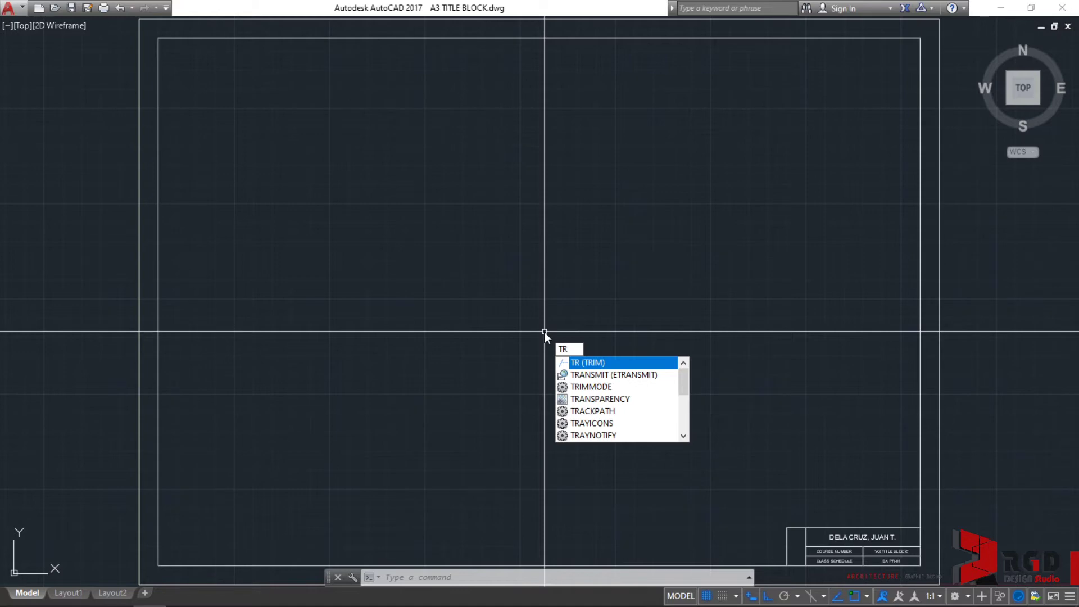
key(Return)
key(Return)
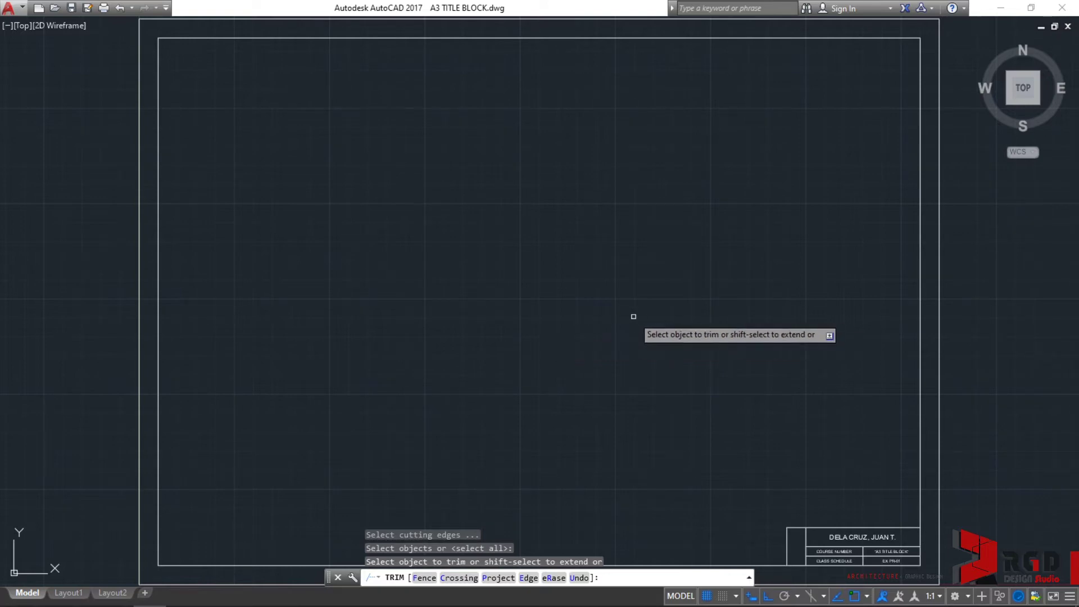
middle_drag(814, 422, 701, 330)
scroll(718, 453, up, 5)
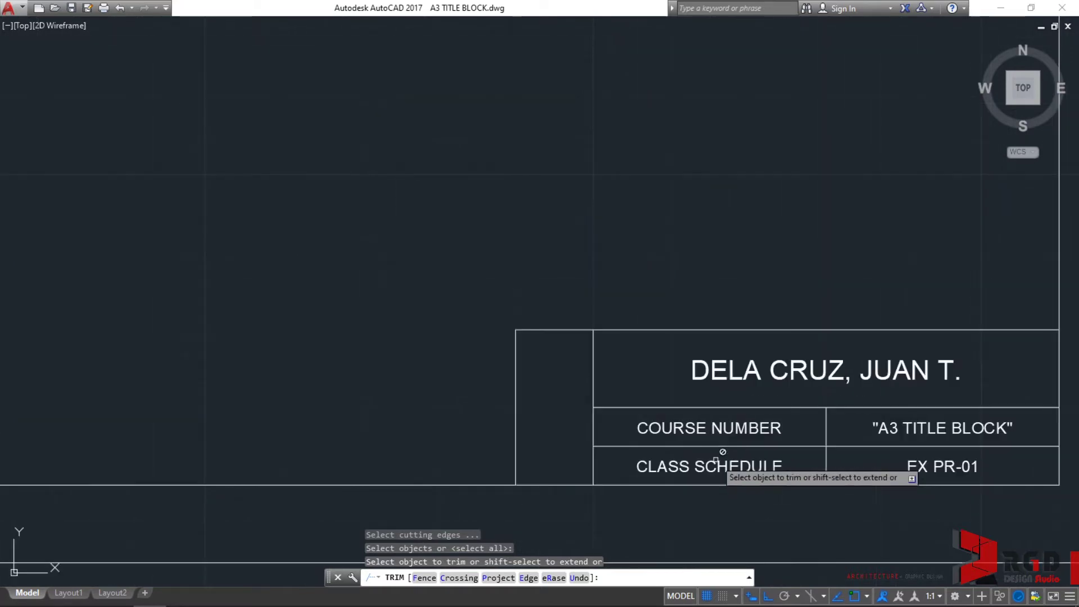
middle_drag(665, 499, 710, 415)
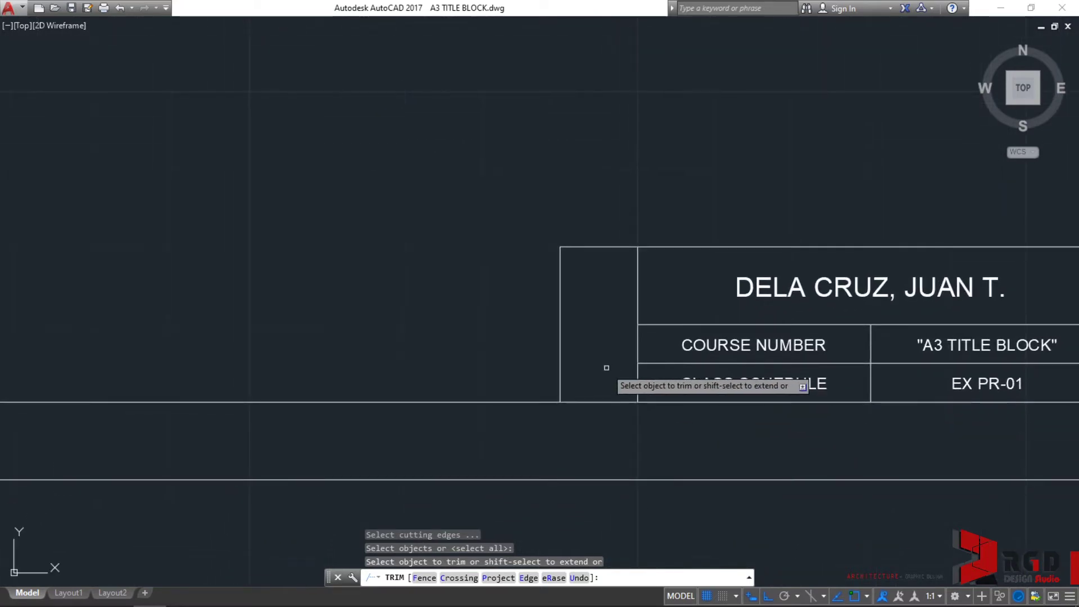
shift+click(559, 386)
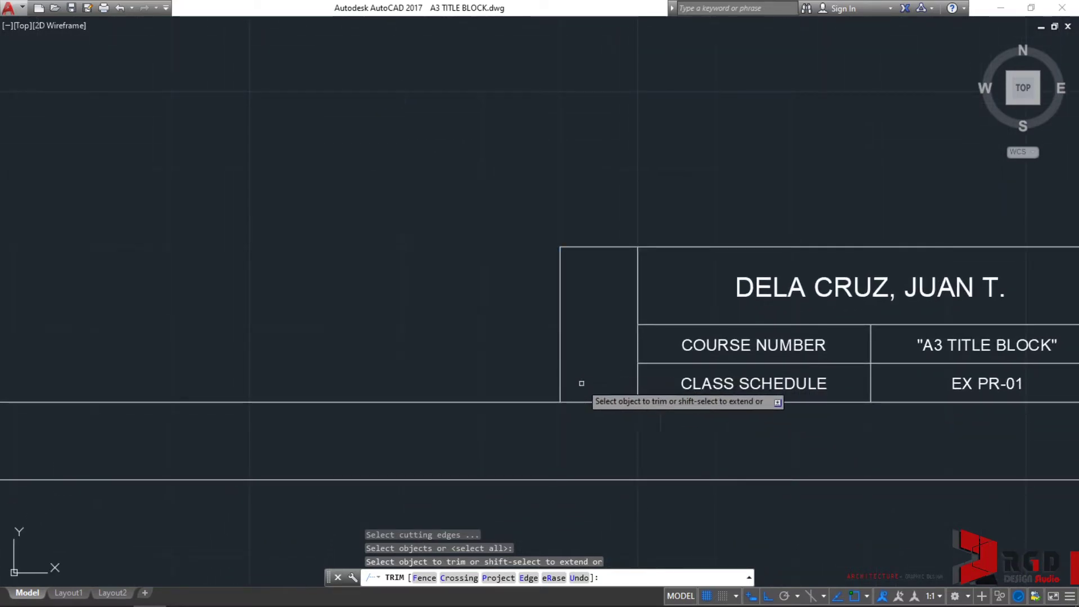
shift+click(561, 383)
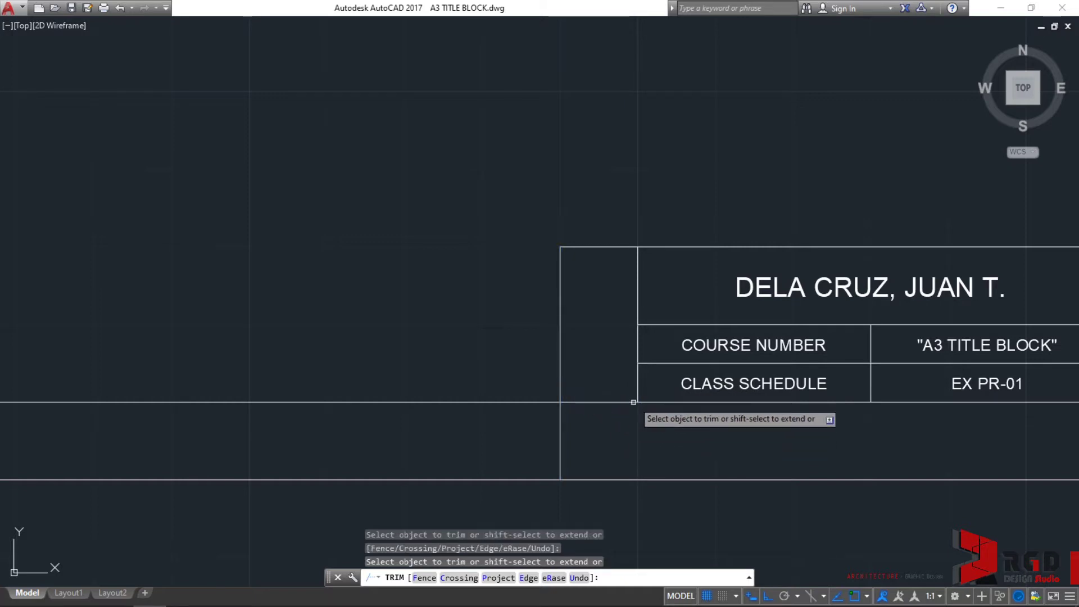
shift+click(637, 388)
shift+click(873, 394)
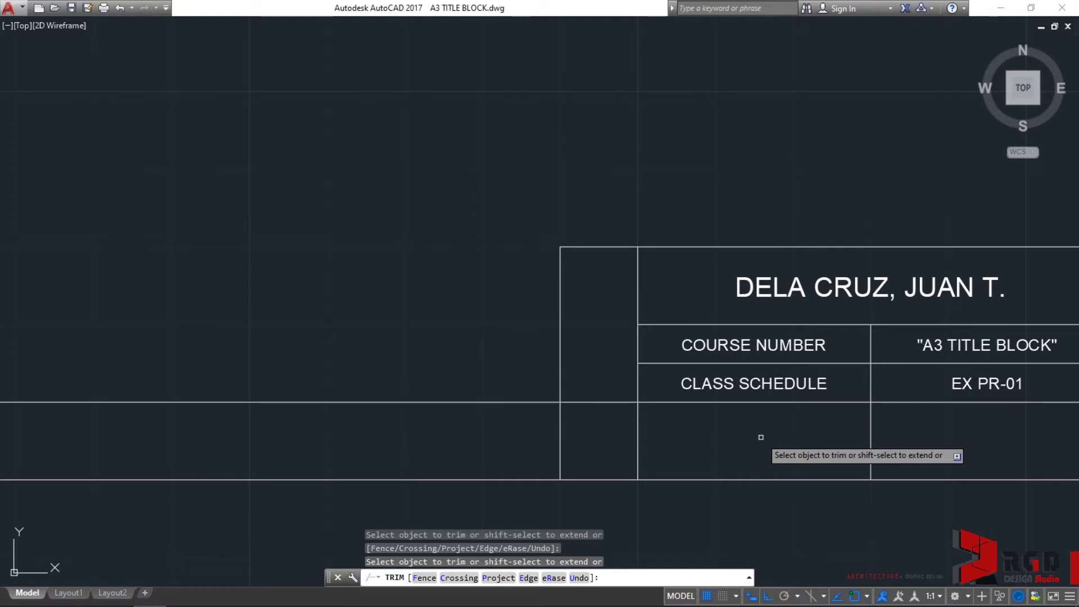
double_click(912, 434)
click(527, 444)
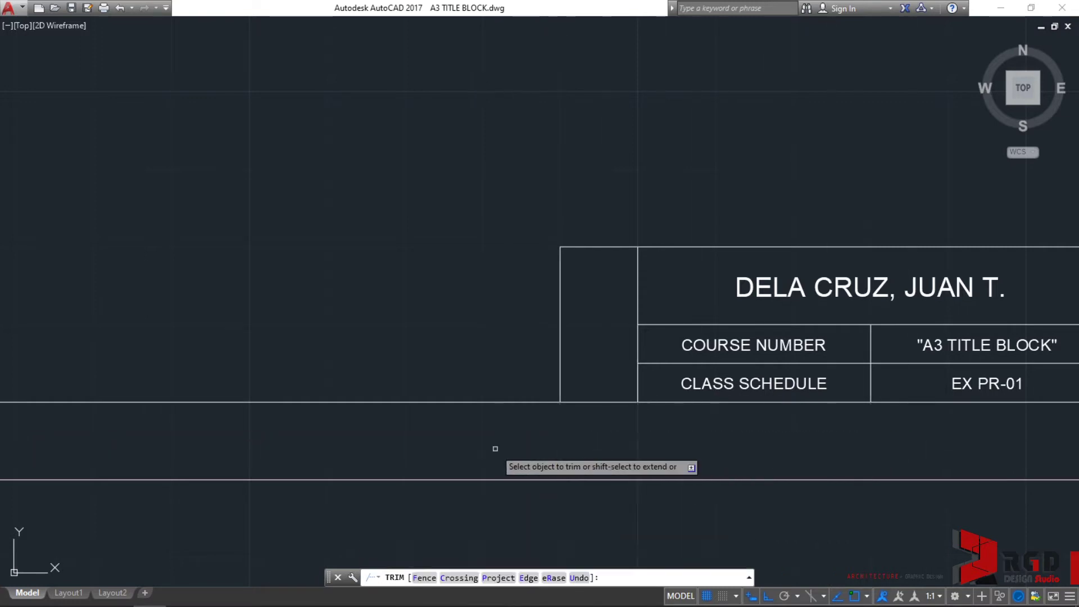
Extend the title block's two leftmost vertical lines down to the bottom border, using the border as the boundary
key(Escape)
scroll(590, 436, down, 3)
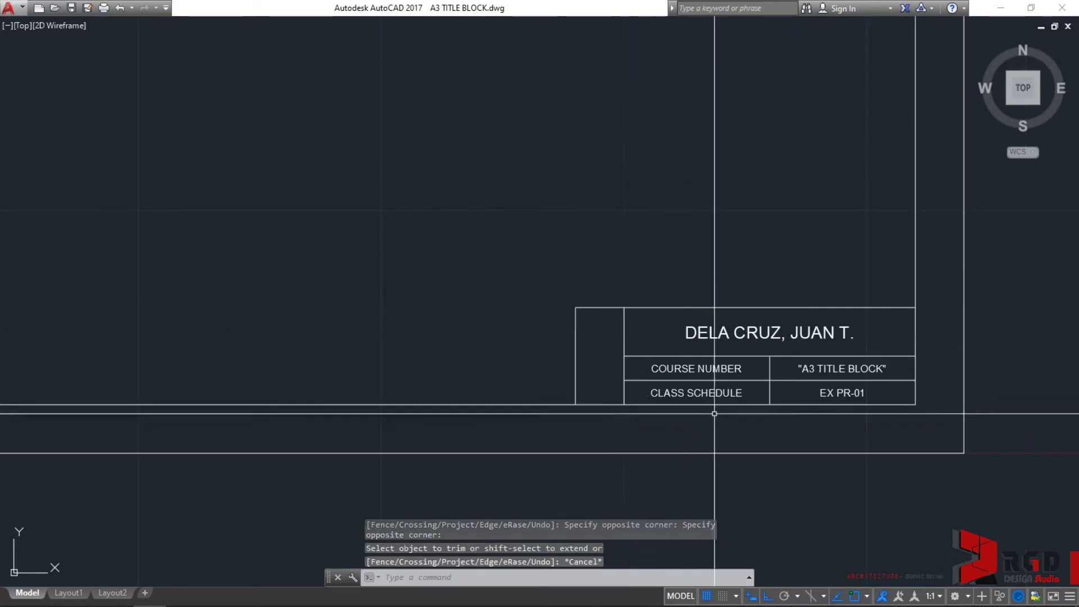
scroll(586, 432, up, 2)
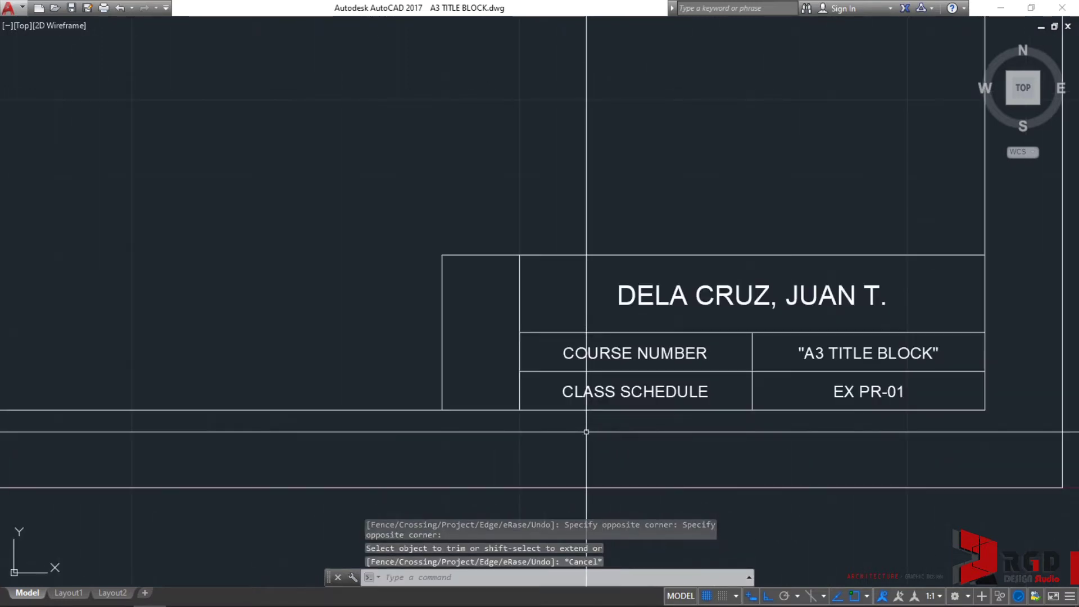
text(EX)
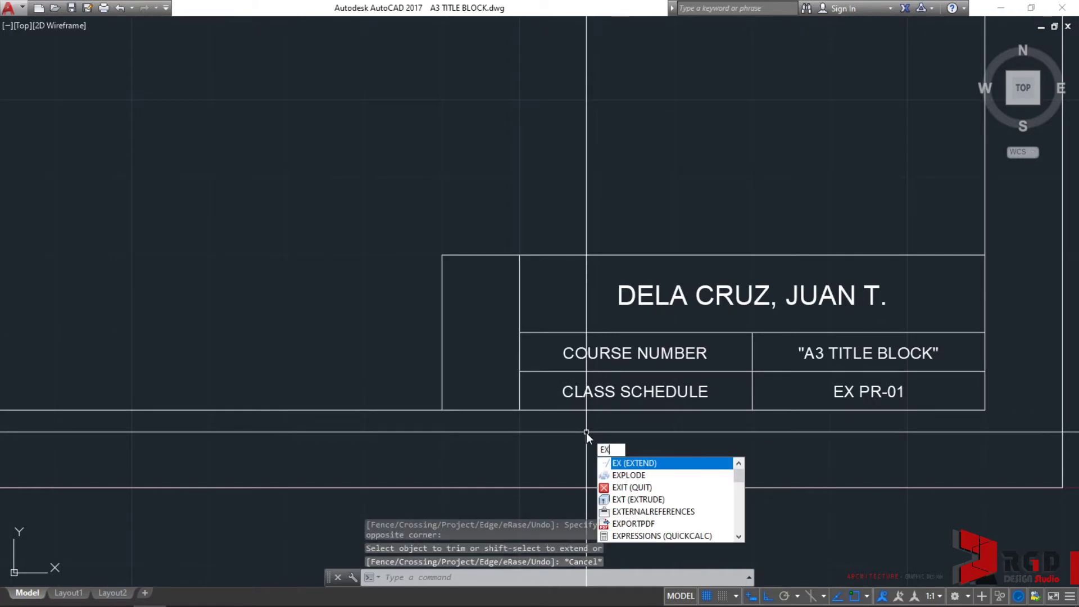
key(Return)
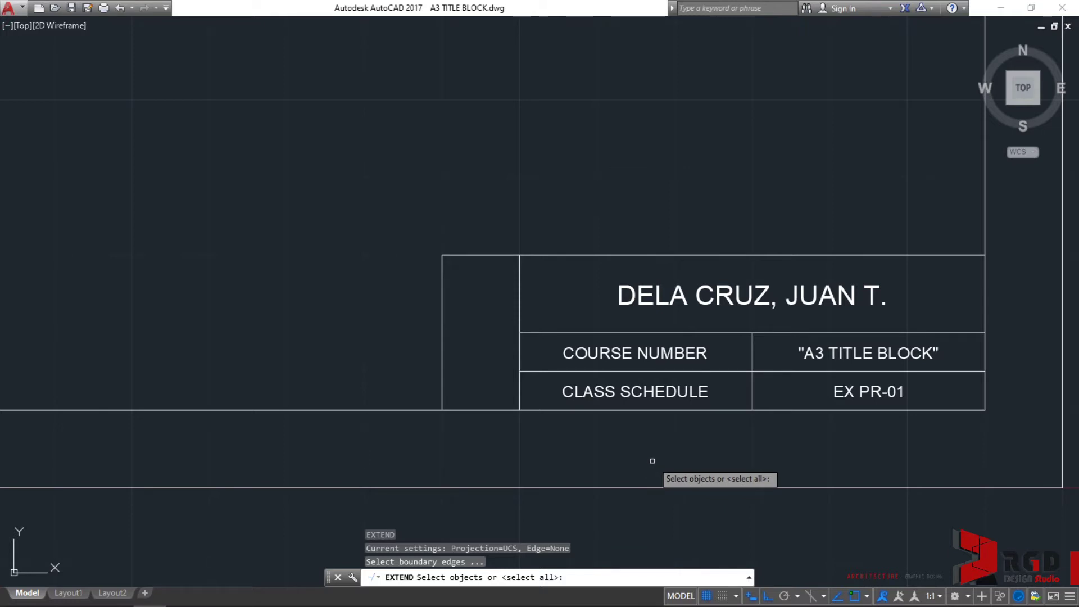
click(681, 459)
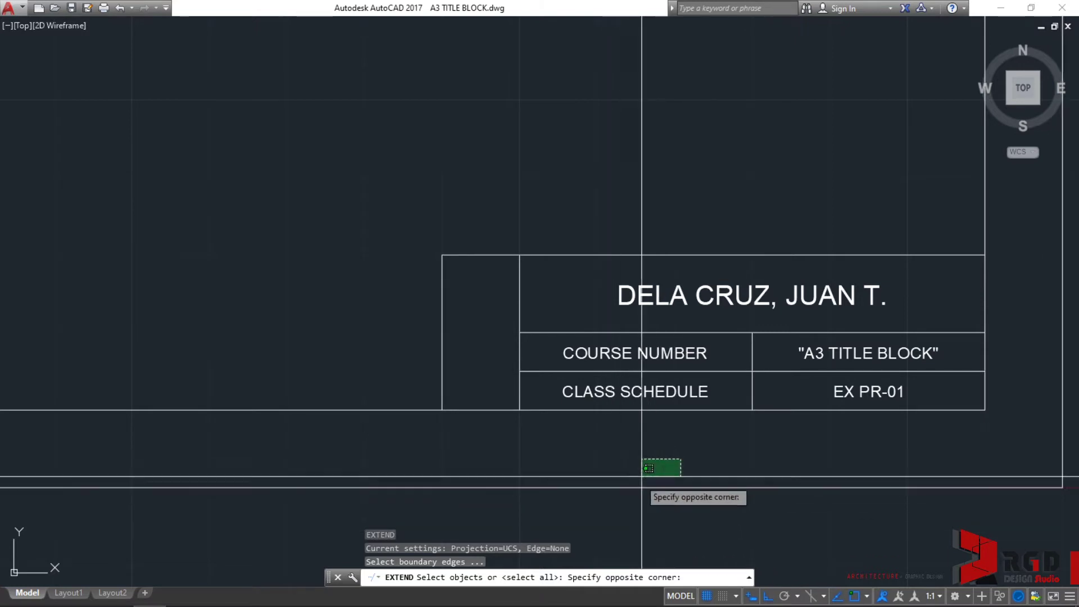
click(639, 501)
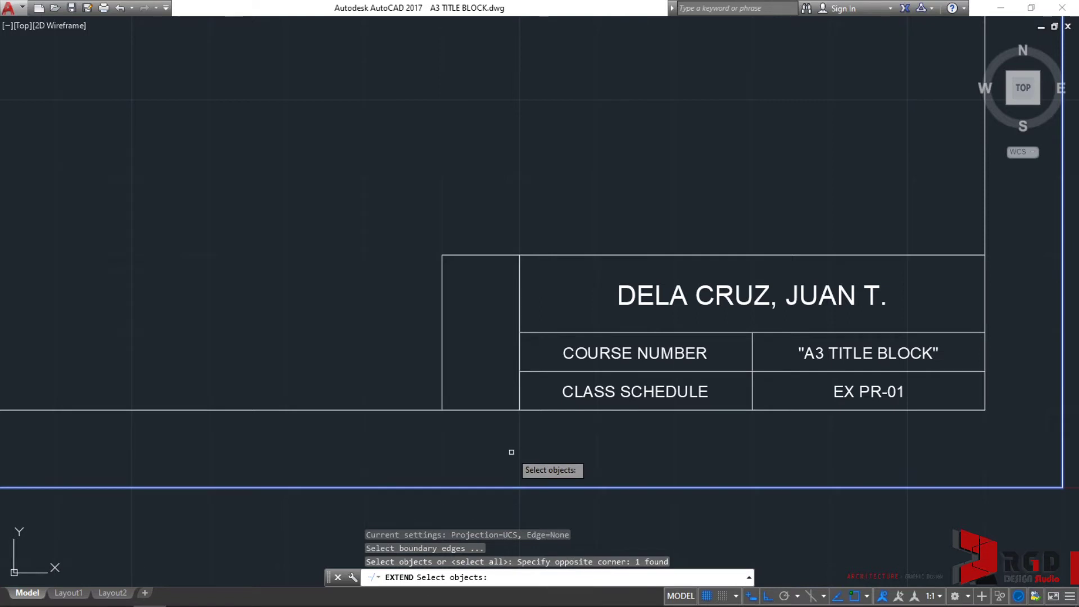
key(Return)
click(443, 398)
click(520, 402)
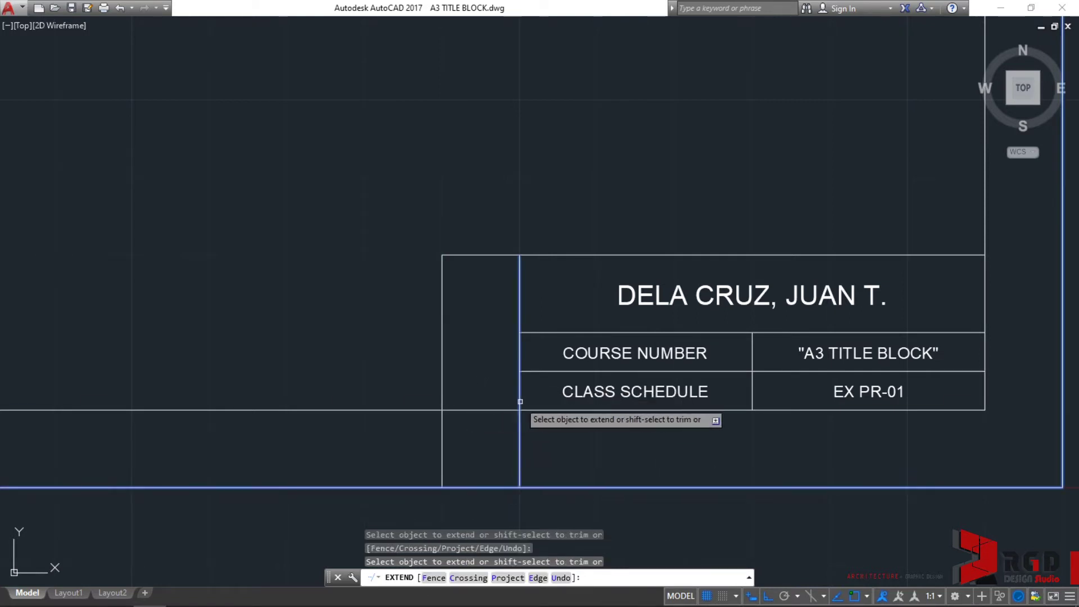
click(518, 401)
key(Return)
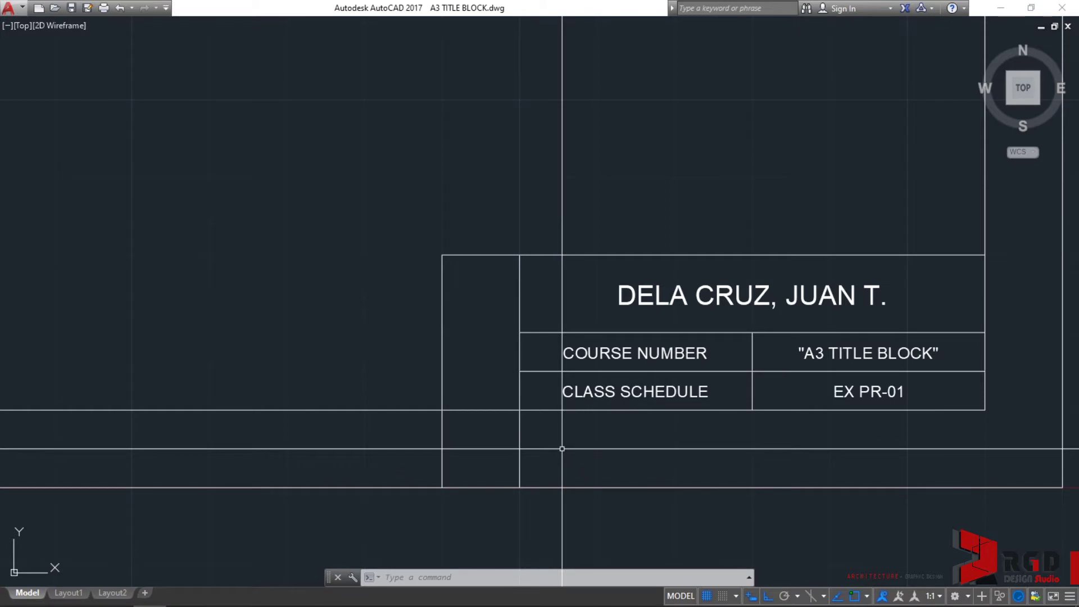
Trim the line pieces crossing the bottom strip below the title block
text(tr)
key(Return)
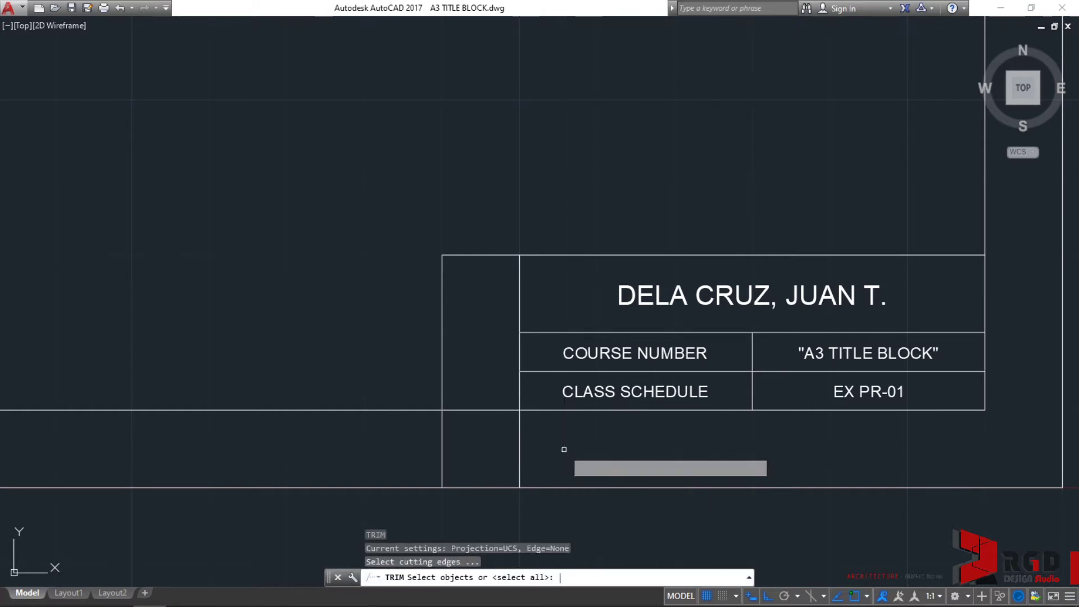
key(Return)
click(573, 448)
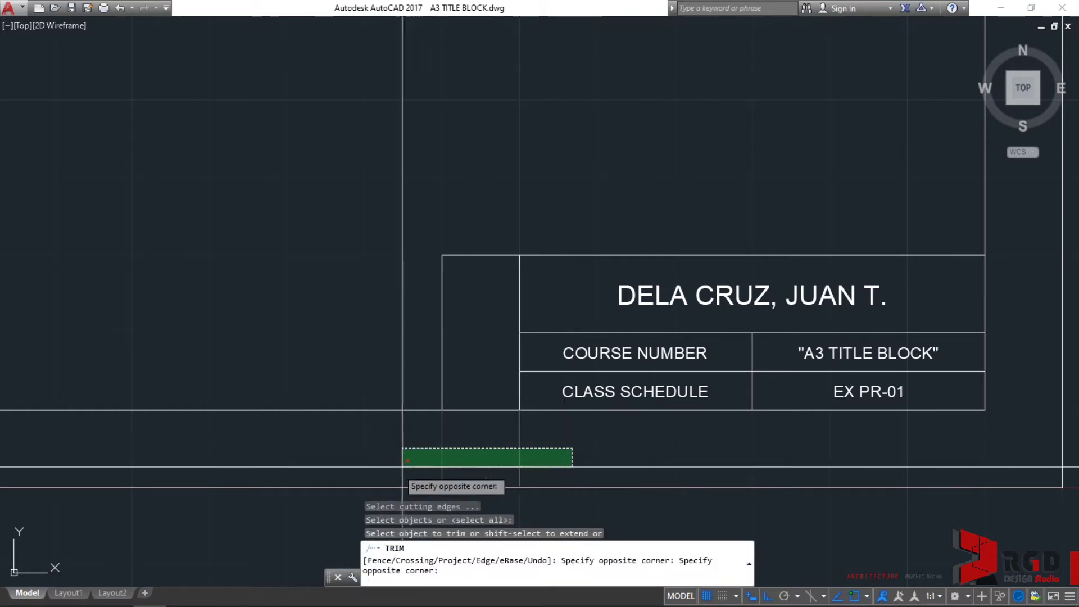
click(349, 468)
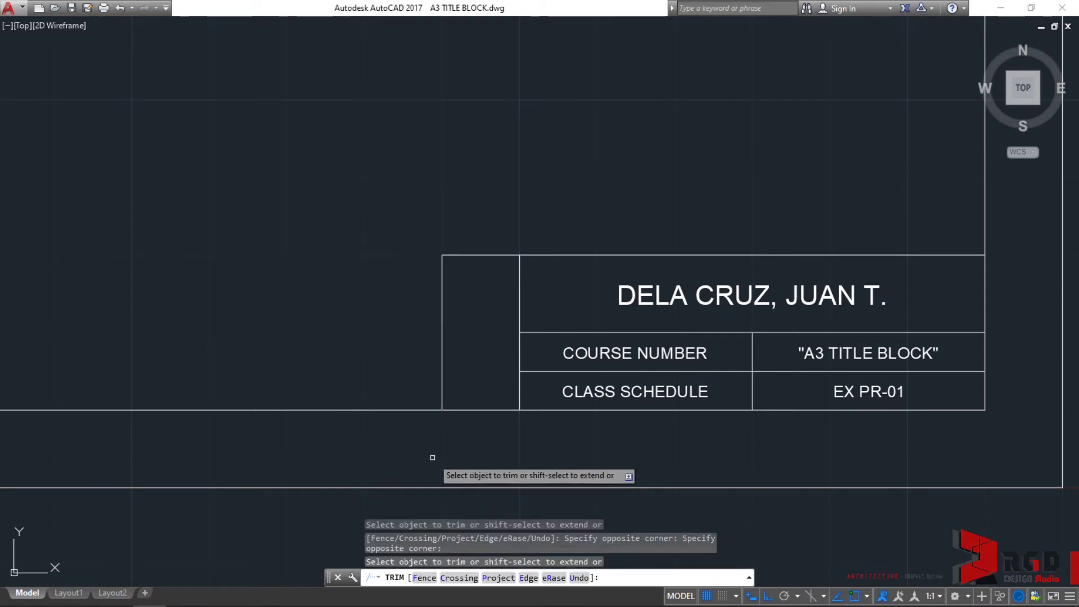
key(Escape)
Extend the leftmost, second, middle divider and right-edge vertical lines to the border
text(EX)
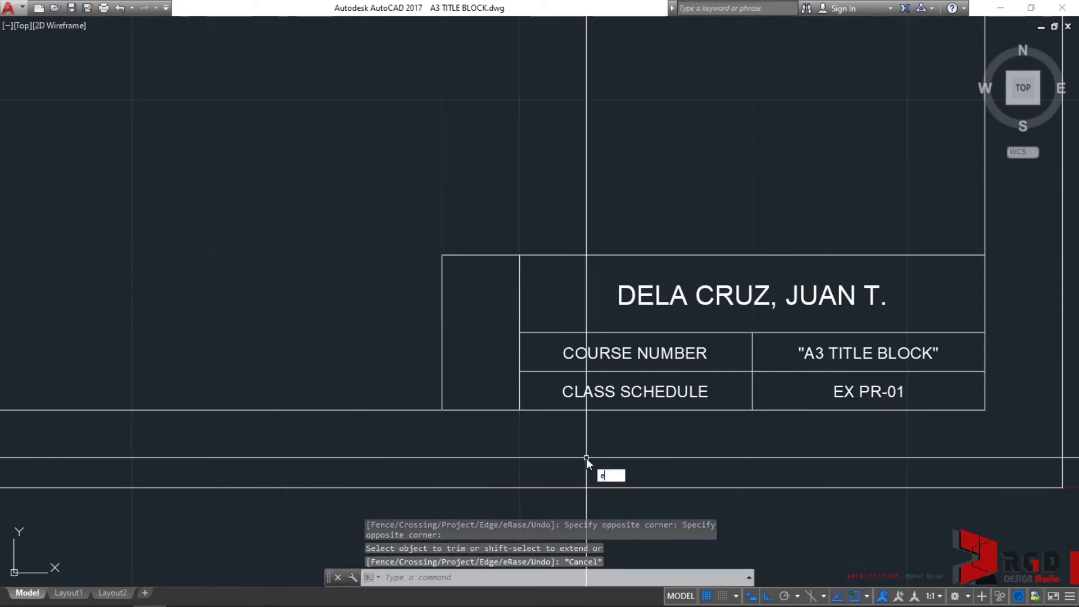
key(Return)
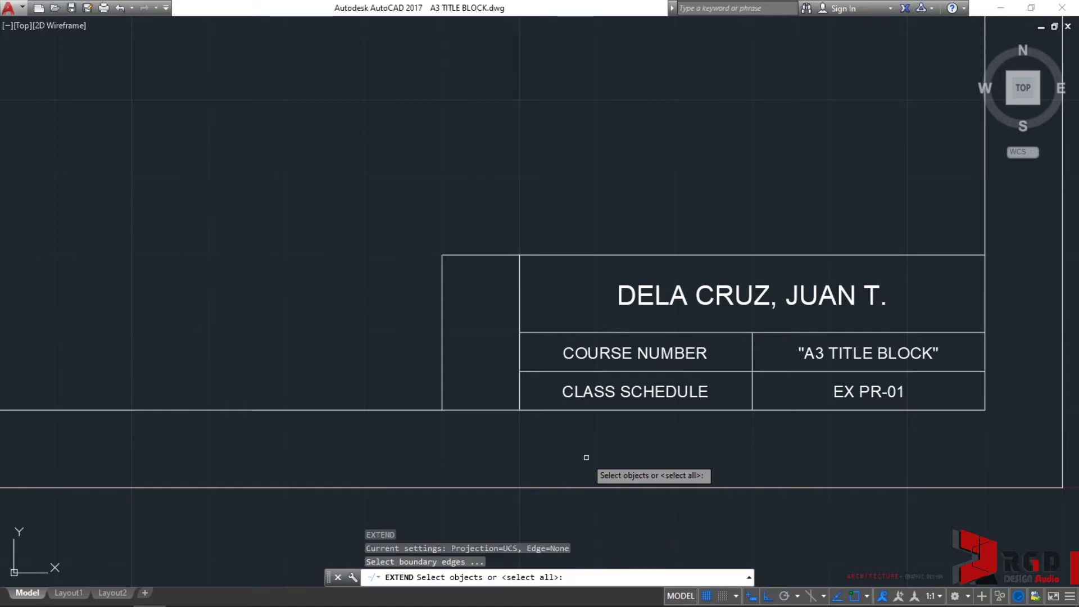
key(Return)
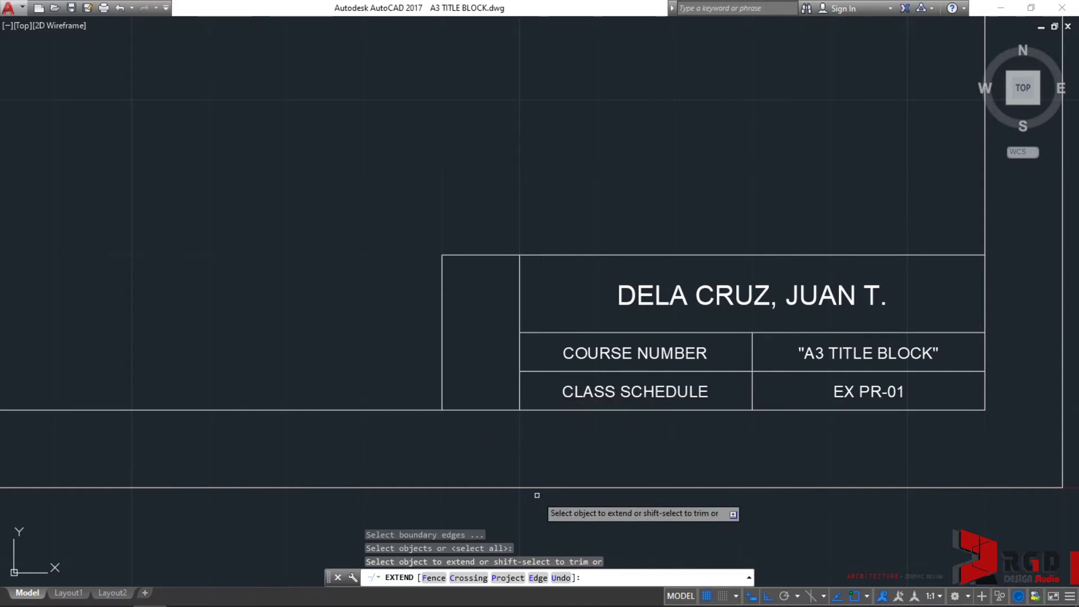
click(443, 395)
click(521, 402)
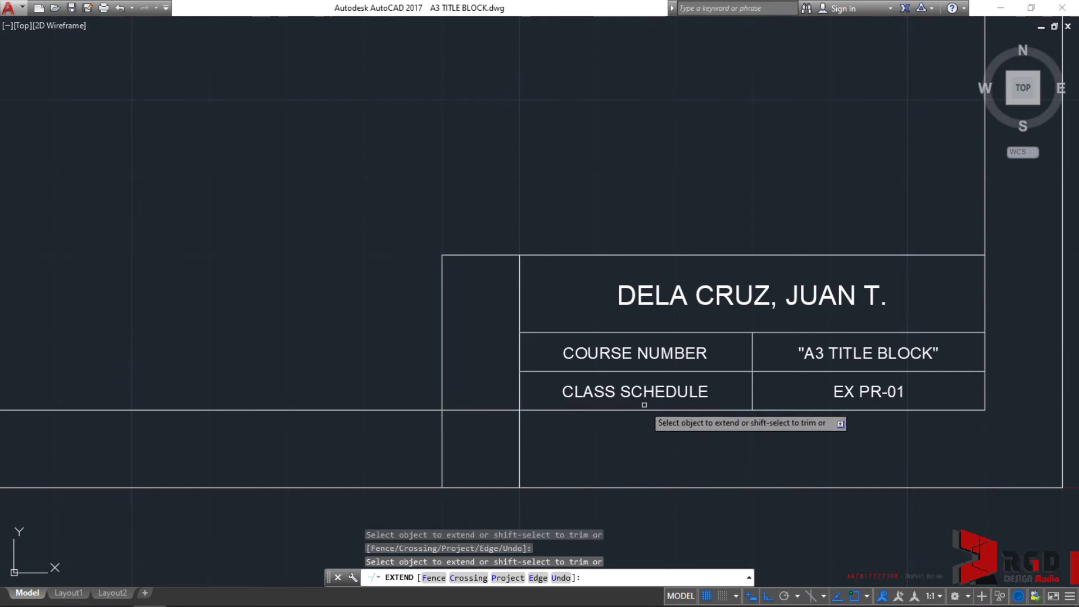
click(753, 404)
click(982, 403)
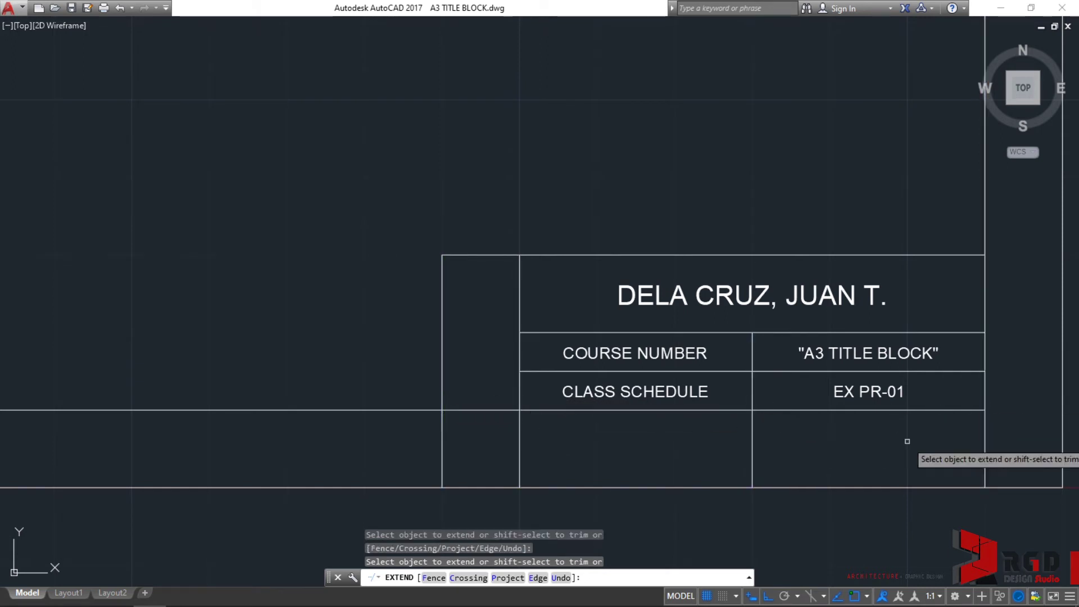
key(Escape)
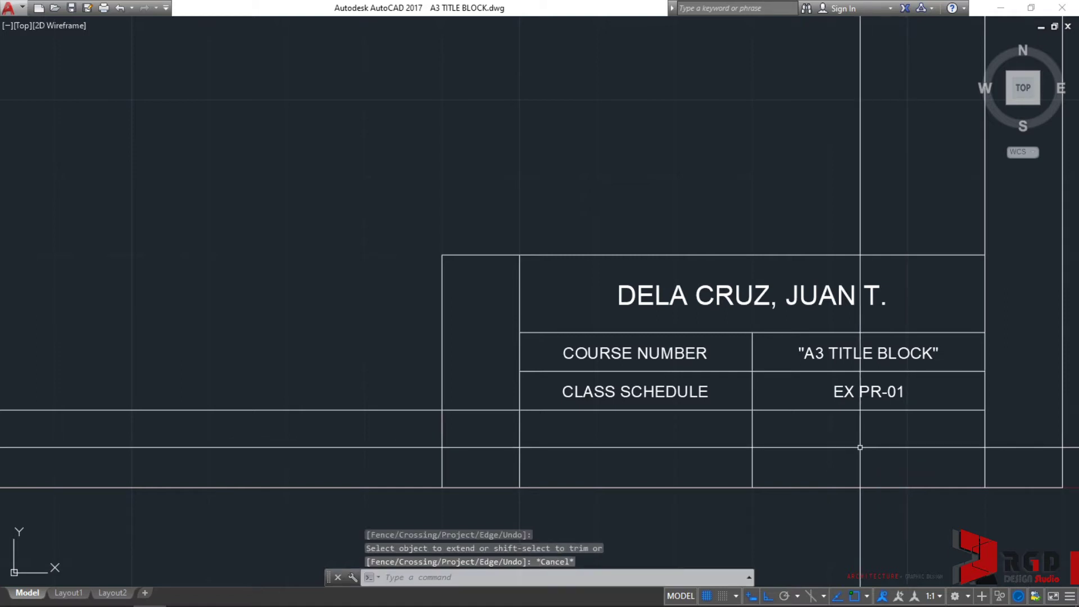
Trim the remaining unwanted line pieces below the title block with a crossing window
text(TR)
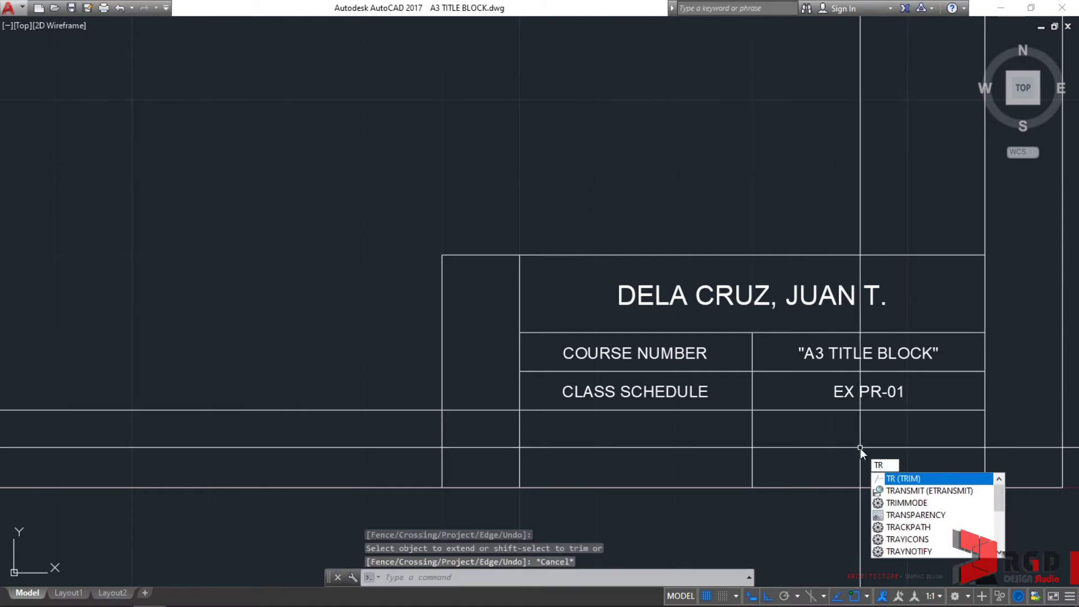
key(Return)
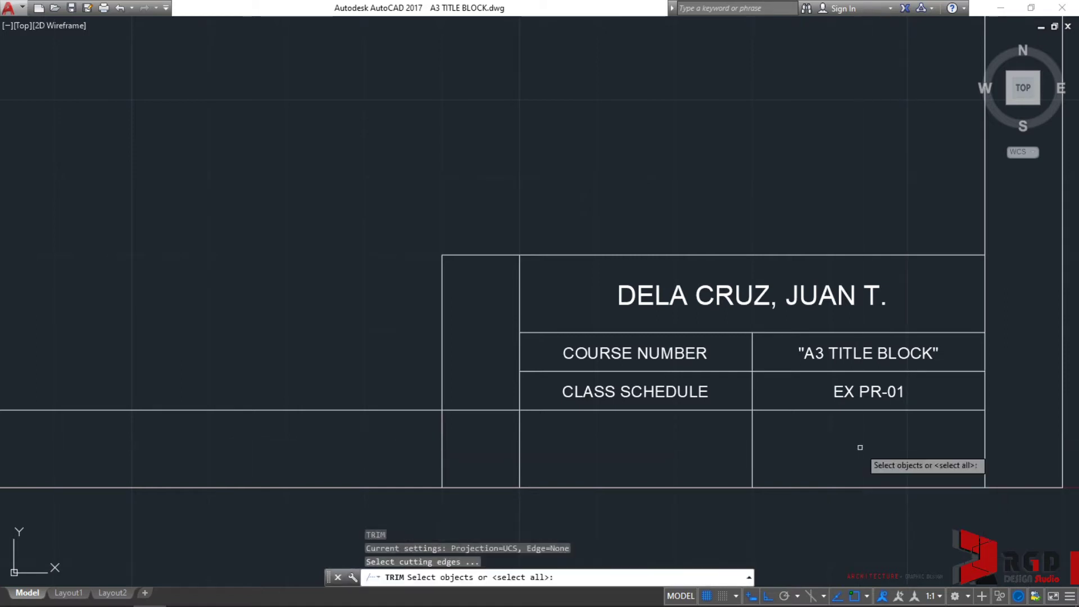
key(Return)
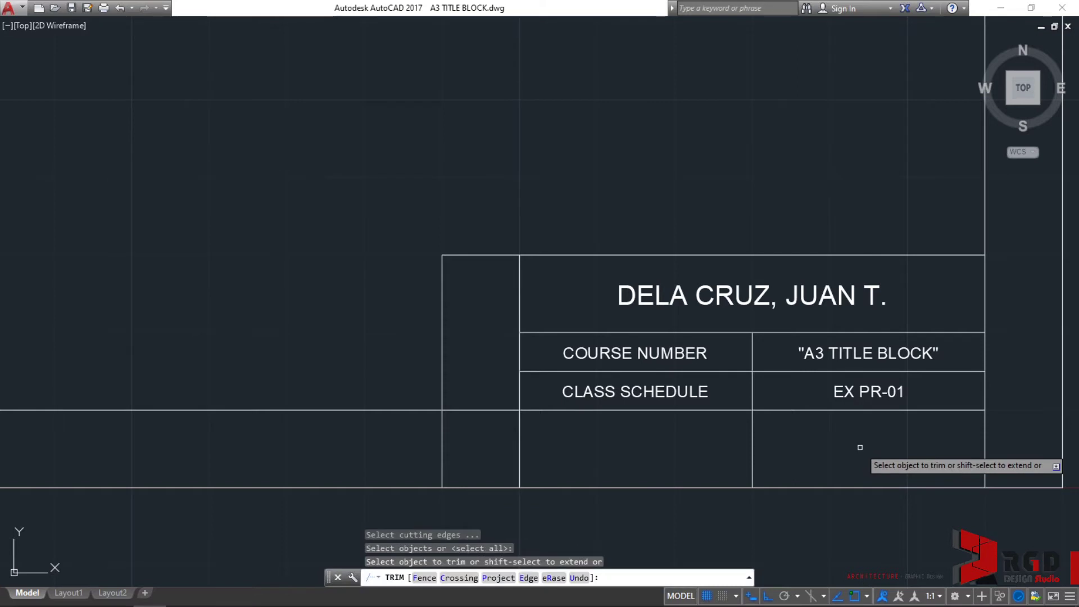
click(1009, 447)
click(360, 446)
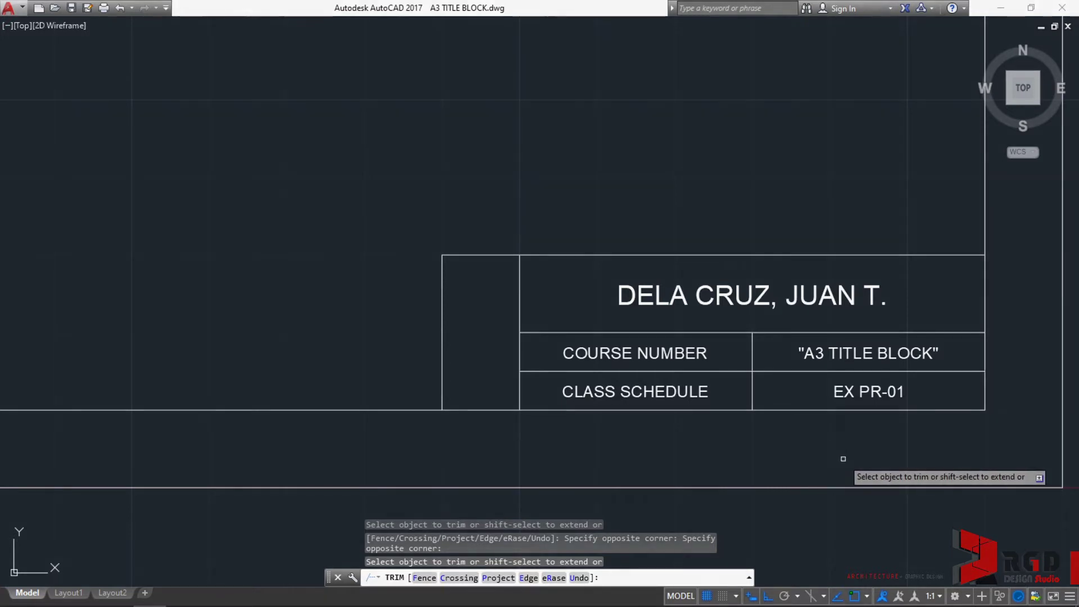
key(Escape)
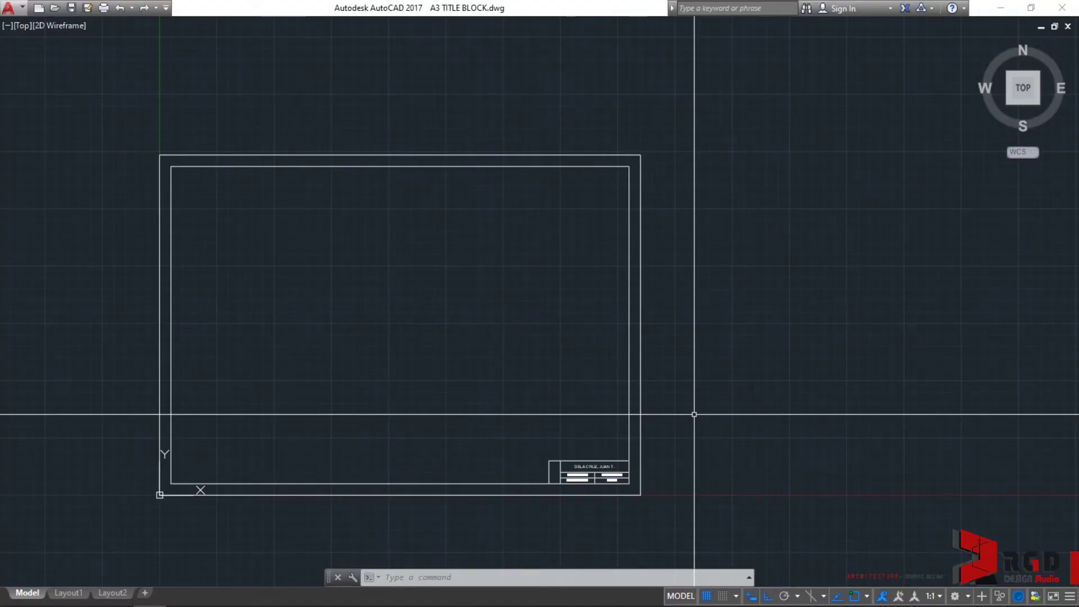
Start a rectangle with REC for the second sheet beside the first A3 sheet
text(REC)
key(Return)
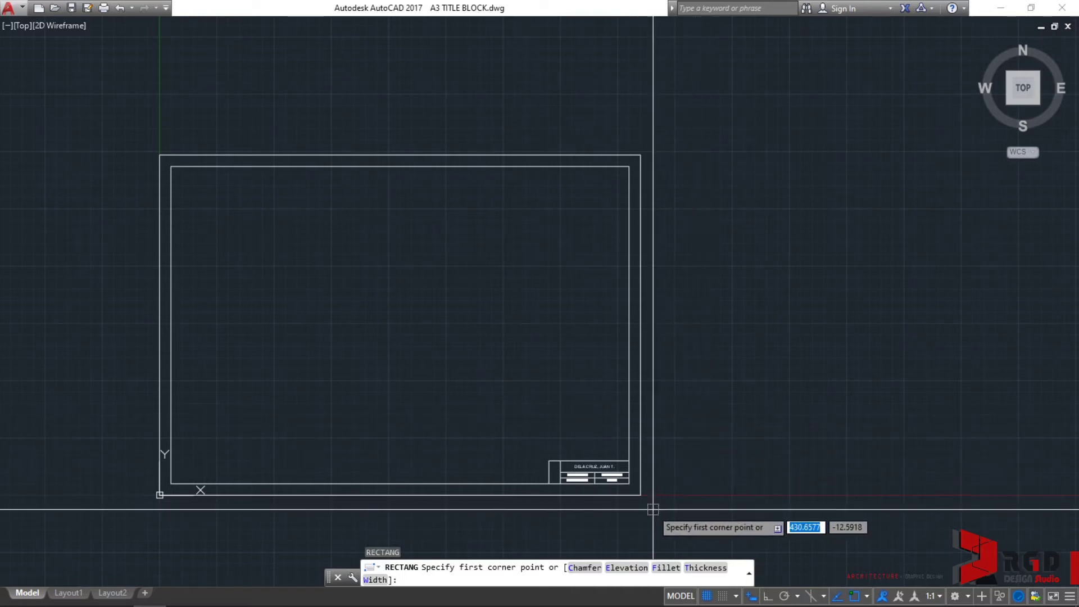
Set the rectangle's first corner 20 units right of the first sheet's lower-right corner
scroll(647, 499, up, 2)
scroll(633, 493, up, 5)
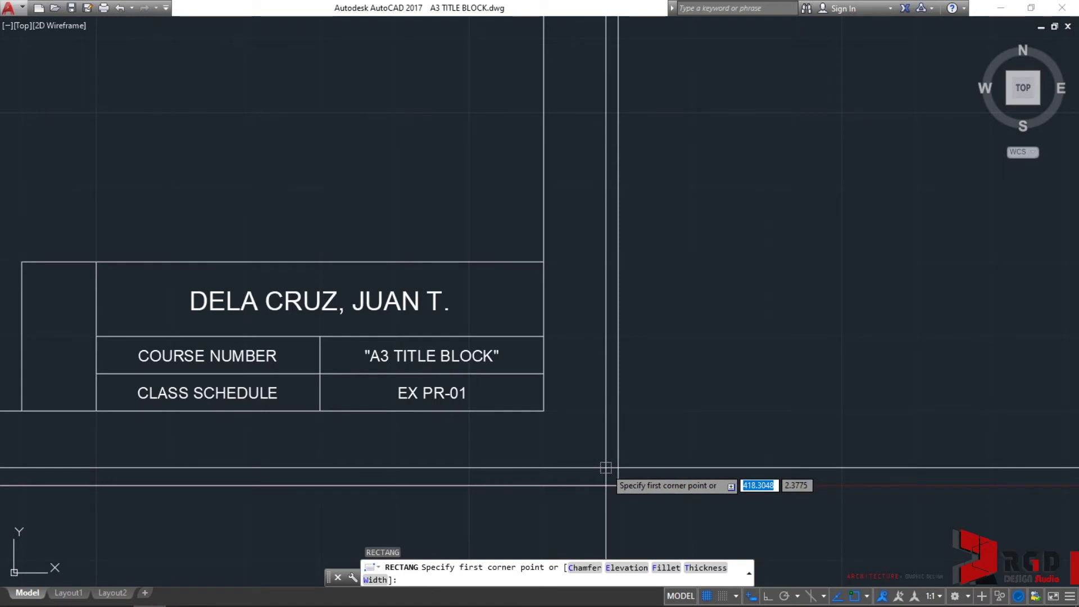
scroll(629, 493, up, 2)
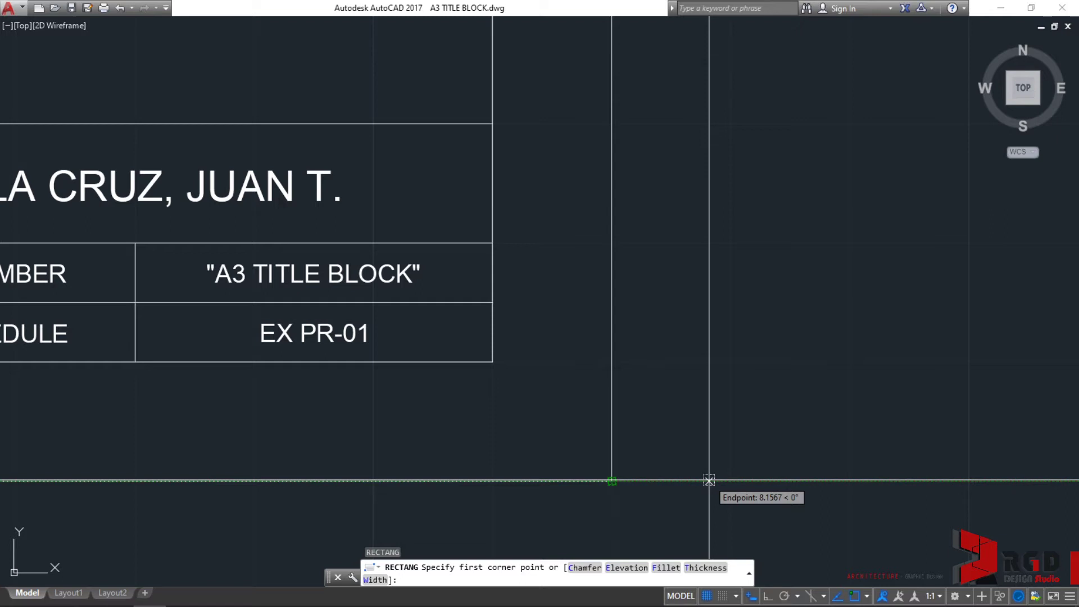
text(2)
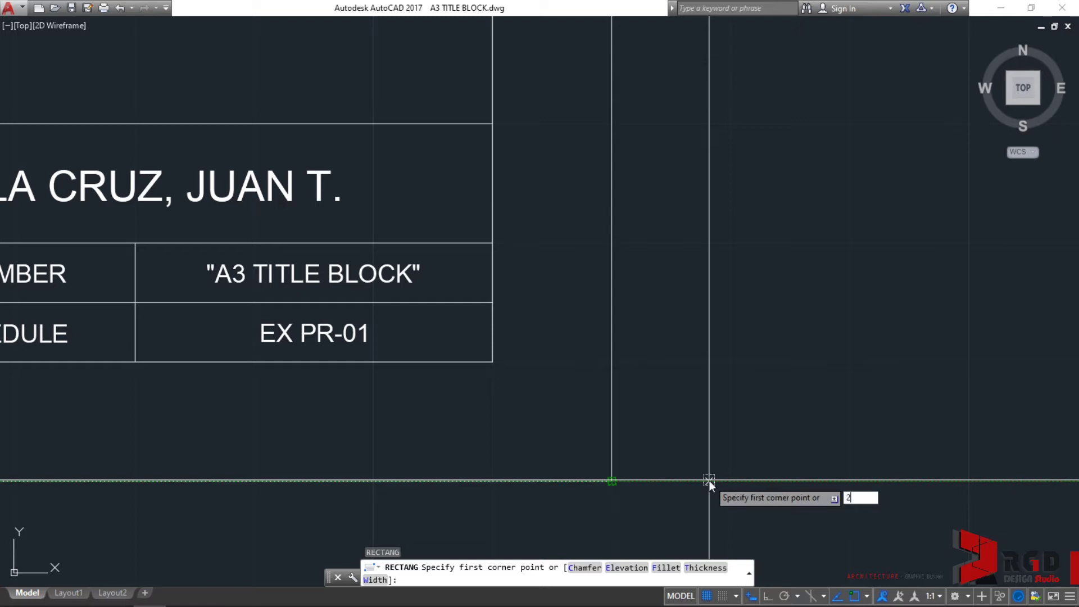
text(0)
key(Return)
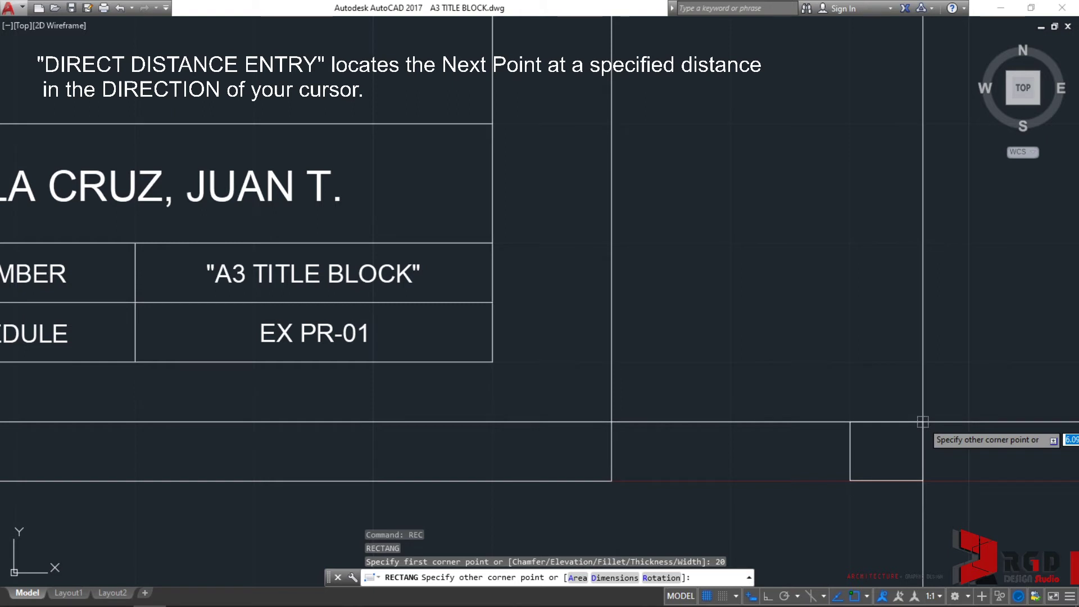
Complete the rectangle at 420 wide by 297 high
scroll(899, 382, down, 3)
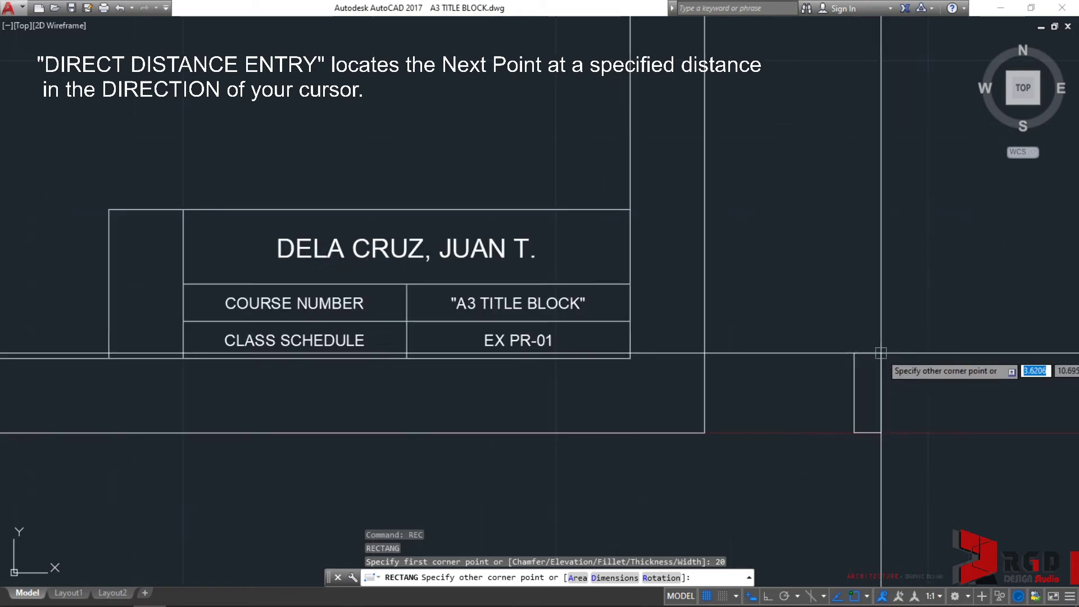
mouse_move(880, 354)
middle_down()
mouse_move(719, 368)
mouse_move(671, 387)
middle_up()
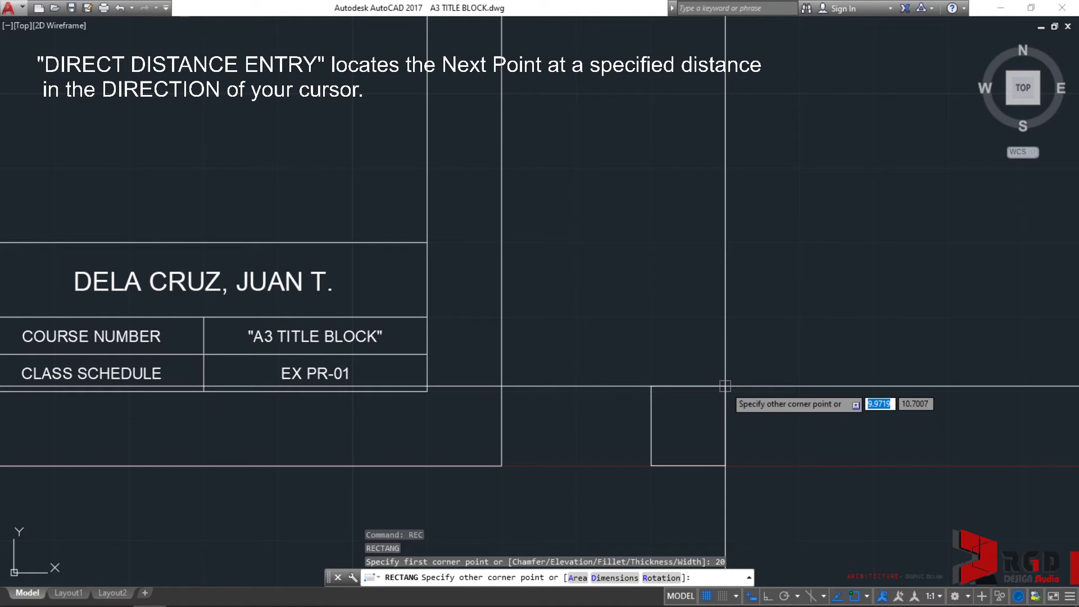
text(420)
key(Tab)
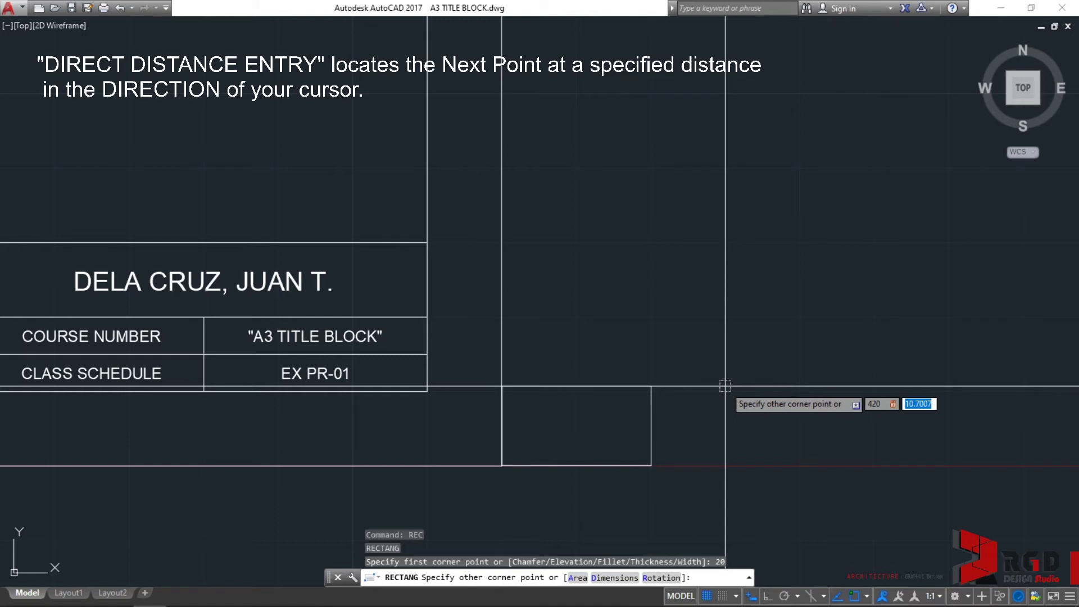
text(297)
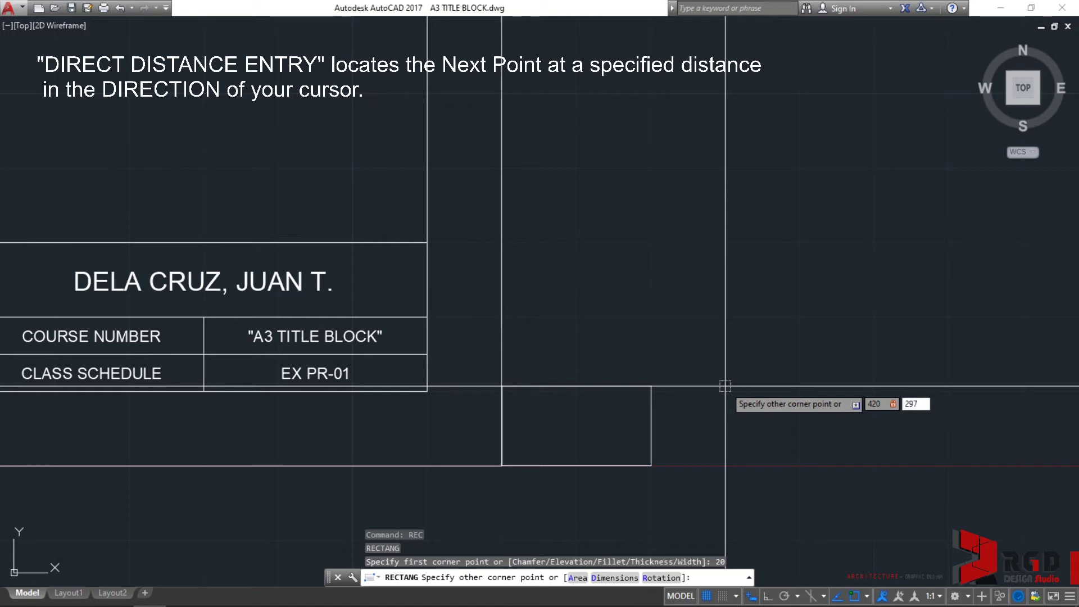
key(Return)
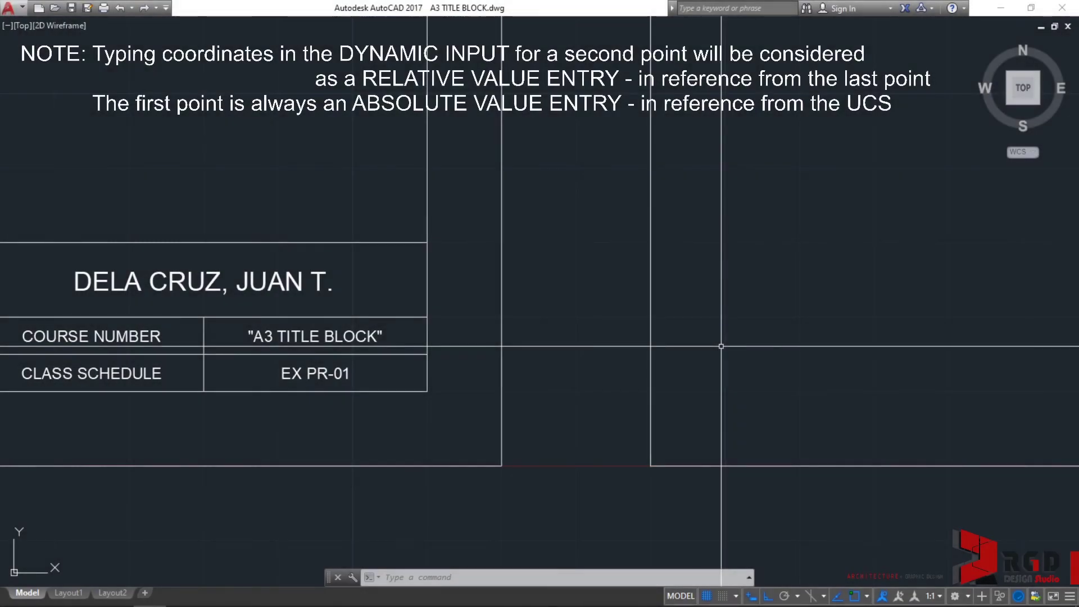
Zoom out so both sheets are visible and start OFFSET
scroll(722, 346, down, 5)
middle_drag(742, 330, 807, 305)
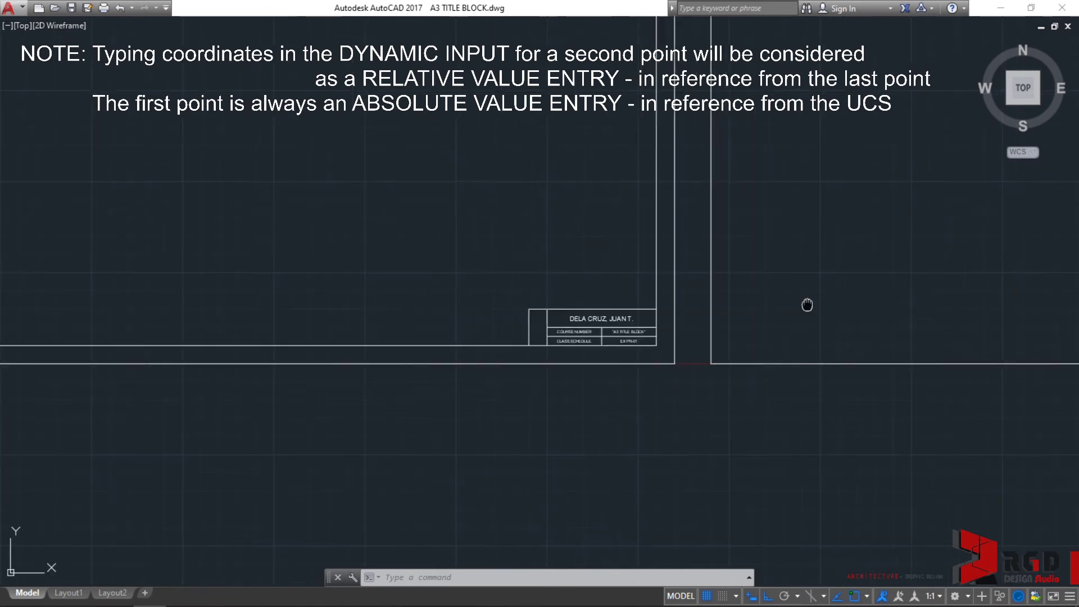
scroll(605, 374, down, 6)
middle_drag(692, 335, 584, 365)
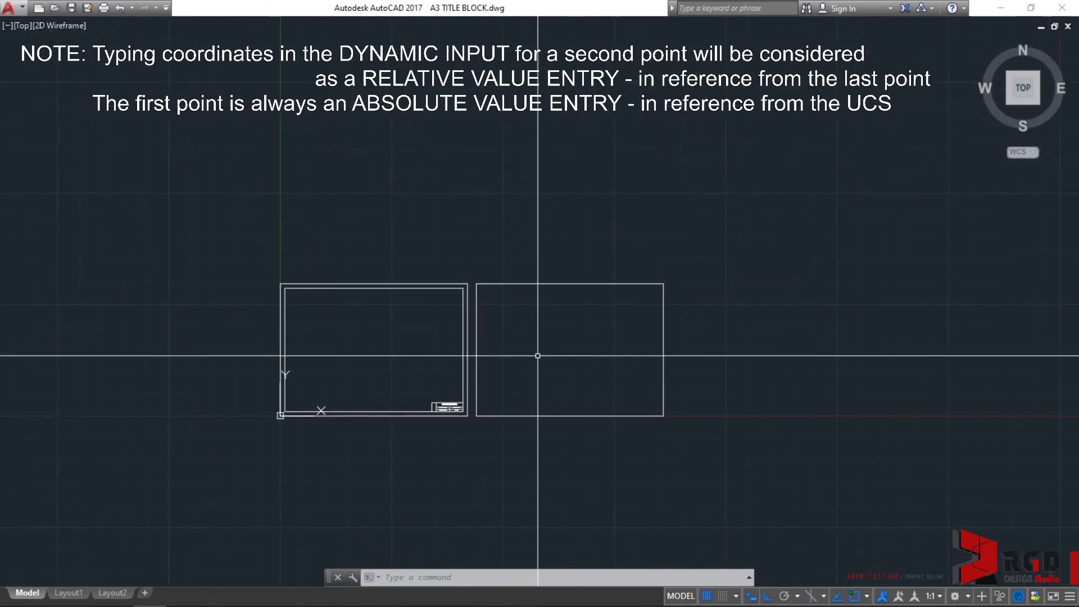
scroll(538, 356, up, 4)
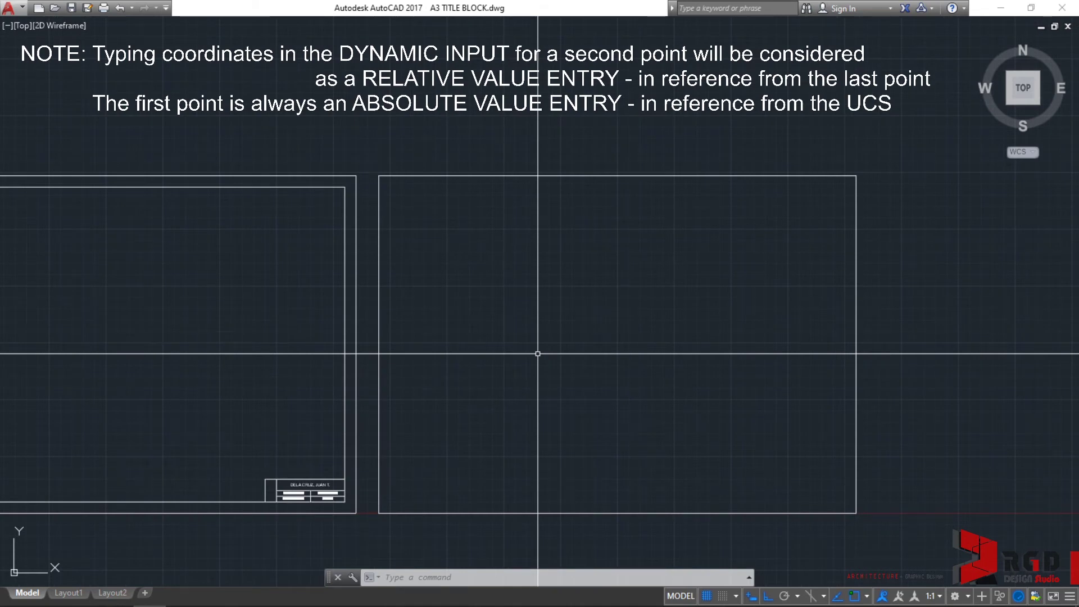
text(o)
key(Return)
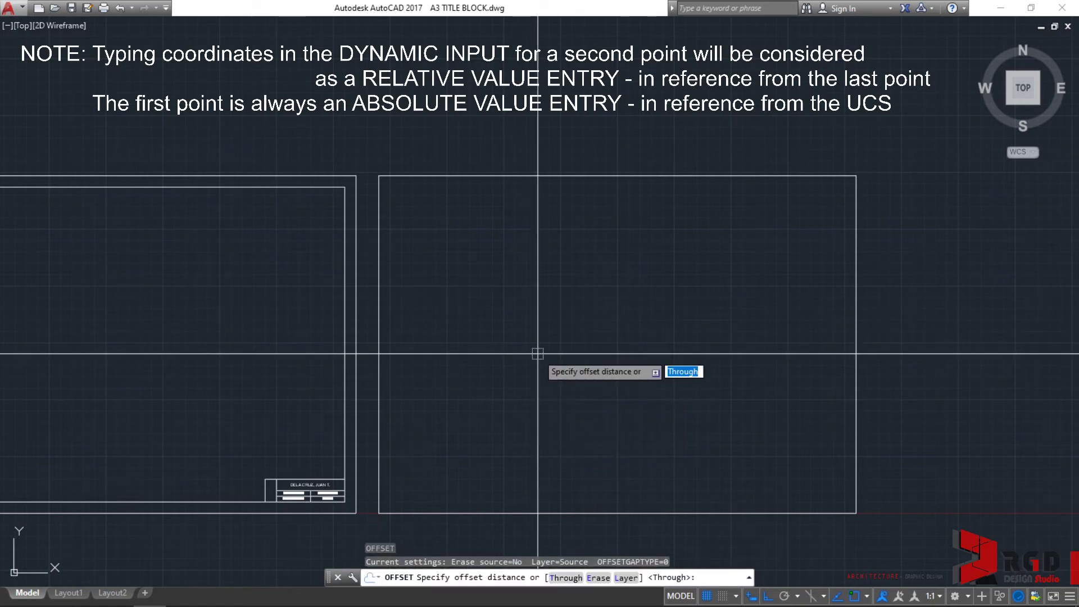
Offset the new 420×297 rectangle 10 units inward to form the inner border
text(10)
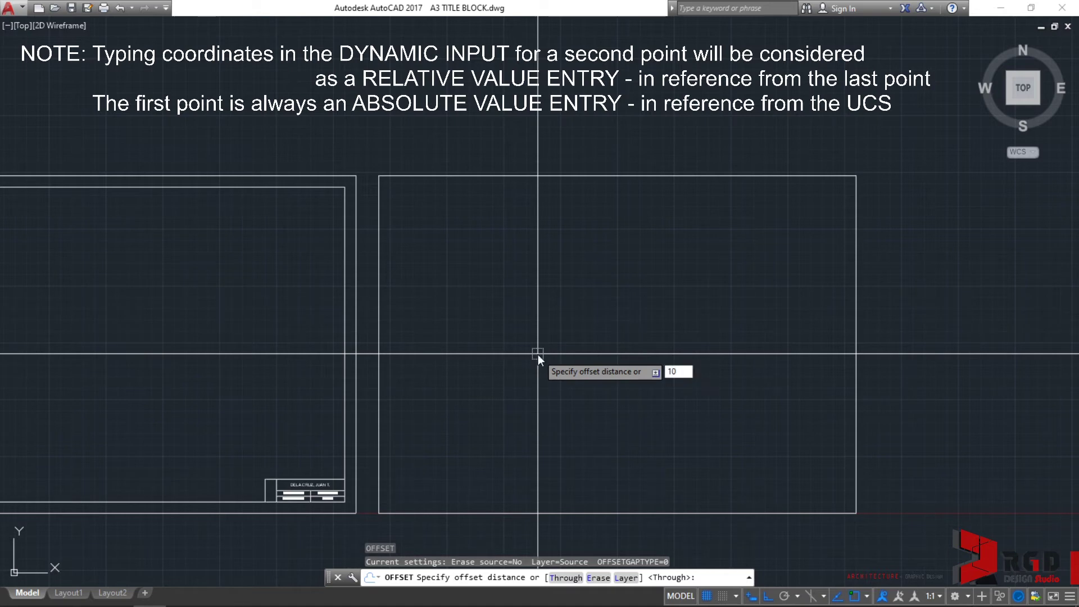
key(Return)
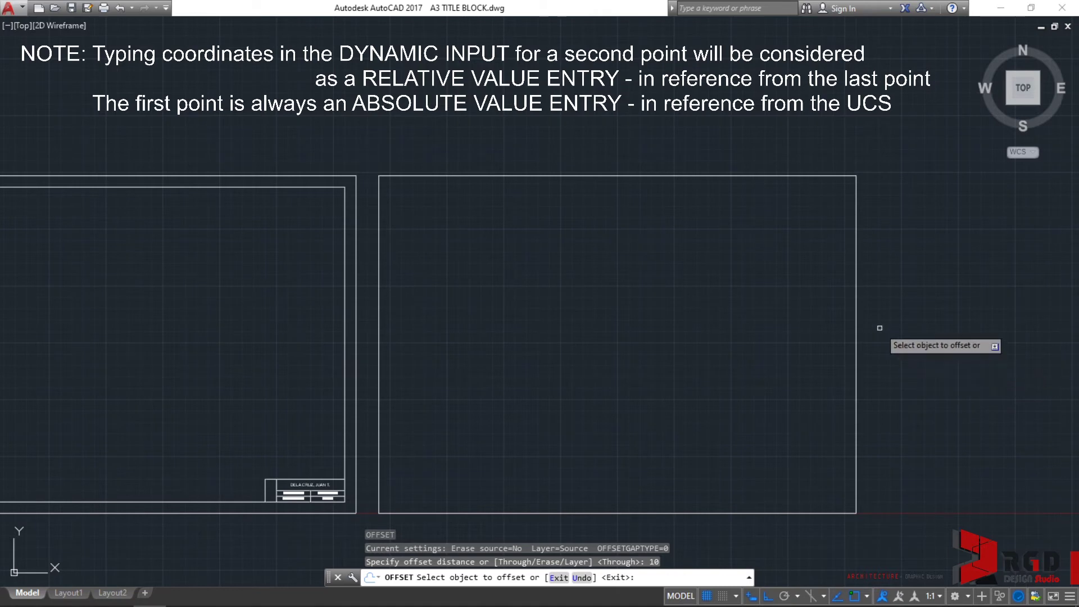
click(856, 357)
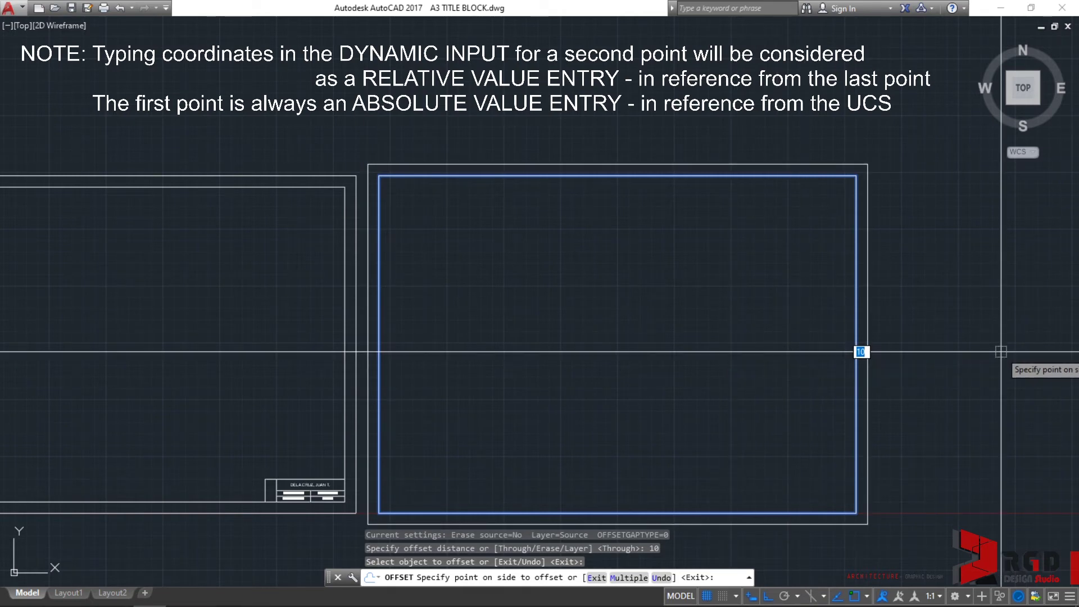
click(596, 346)
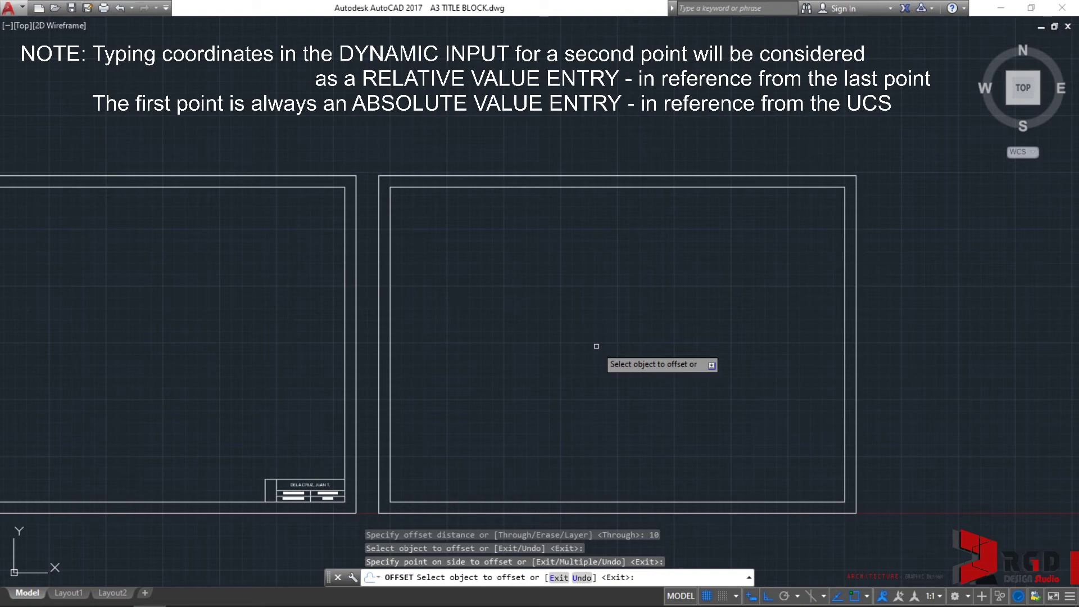
key(Escape)
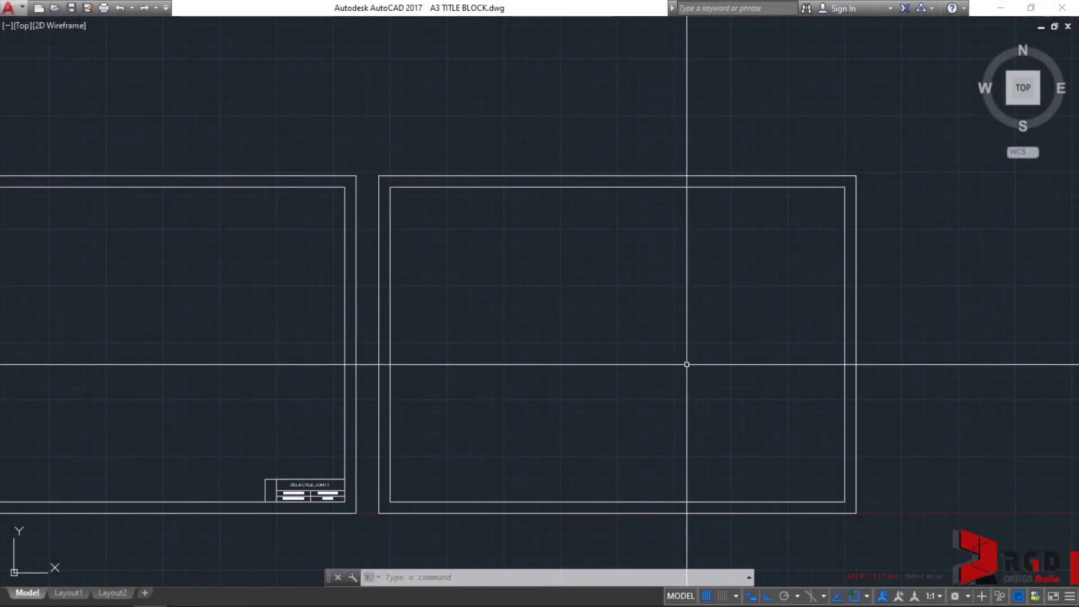
Draw a 70 by 20 title-block rectangle from the inner border's lower-right corner (-70, 20)
scroll(842, 461, up, 2)
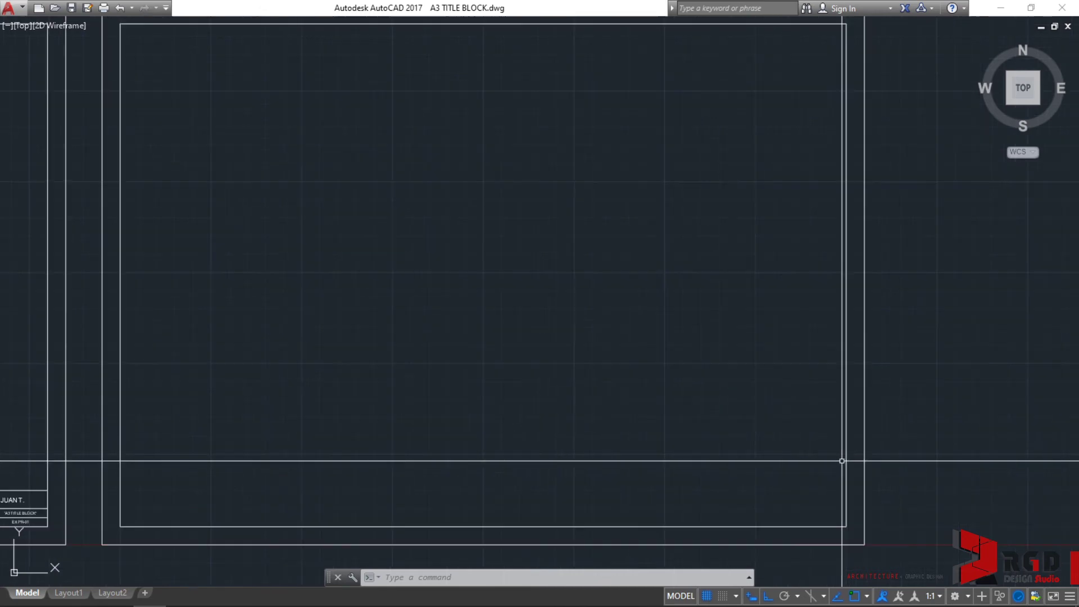
middle_drag(842, 461, 727, 408)
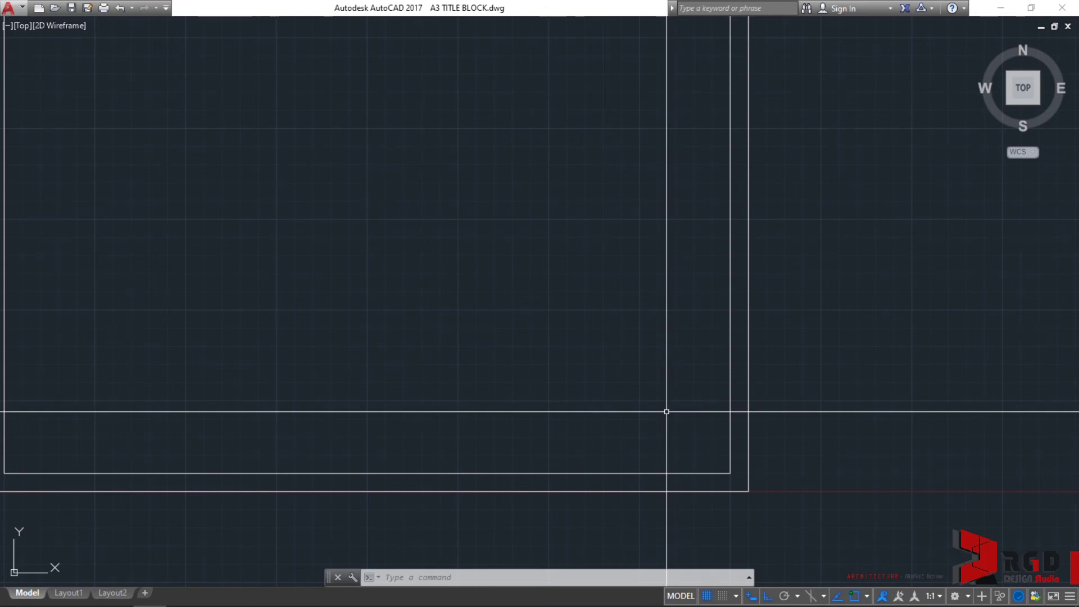
text(REC)
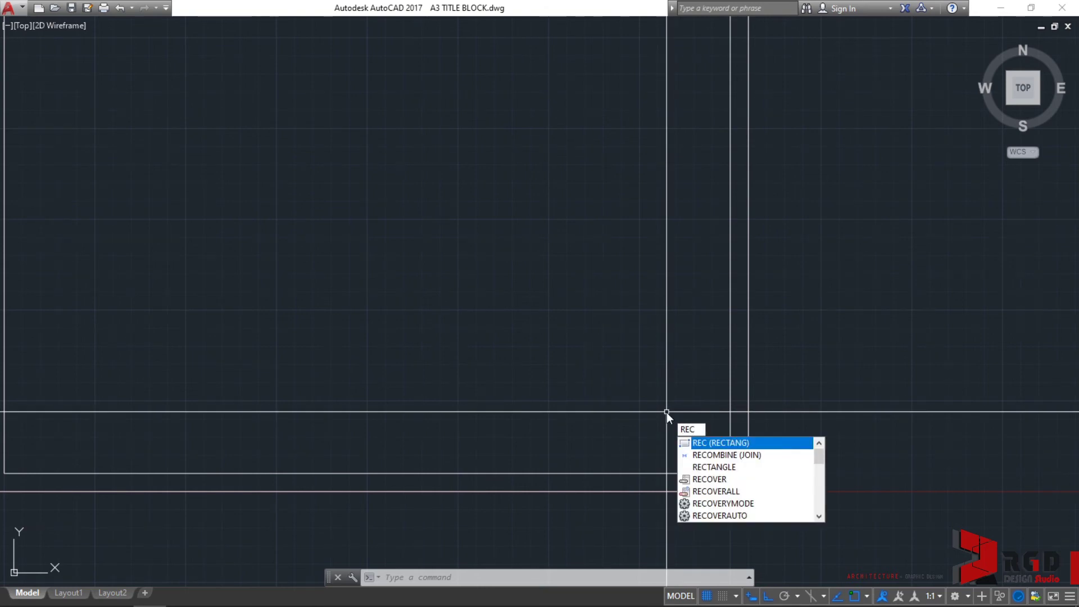
key(Return)
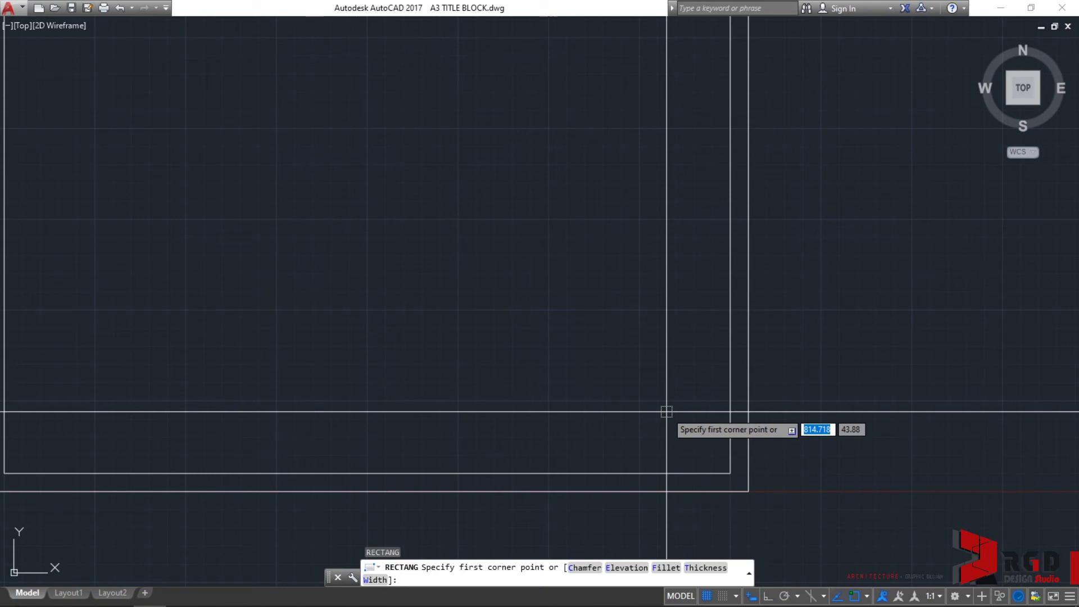
click(731, 472)
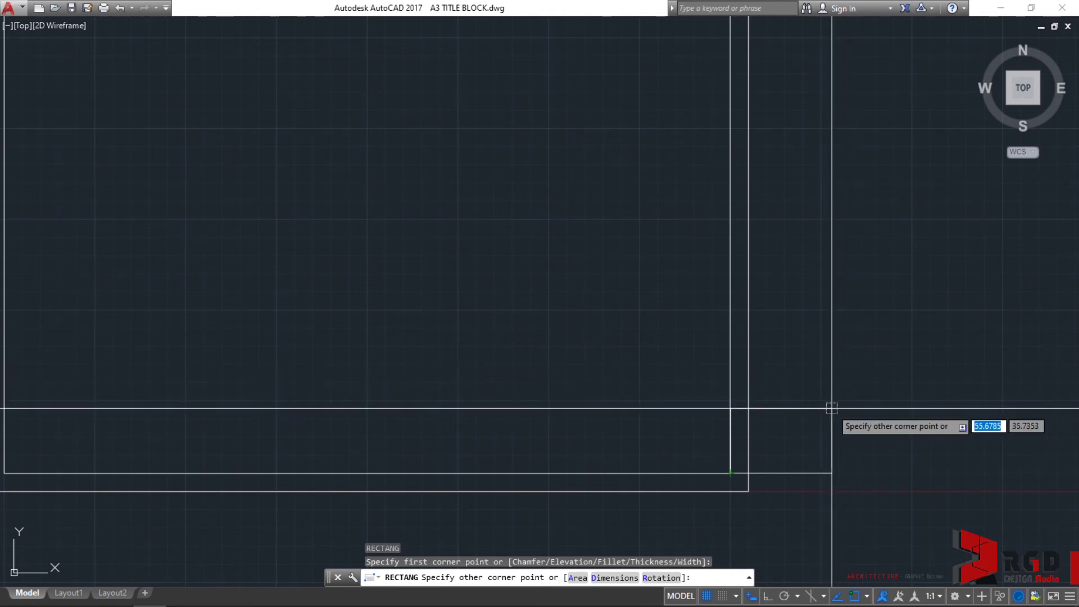
text(-70)
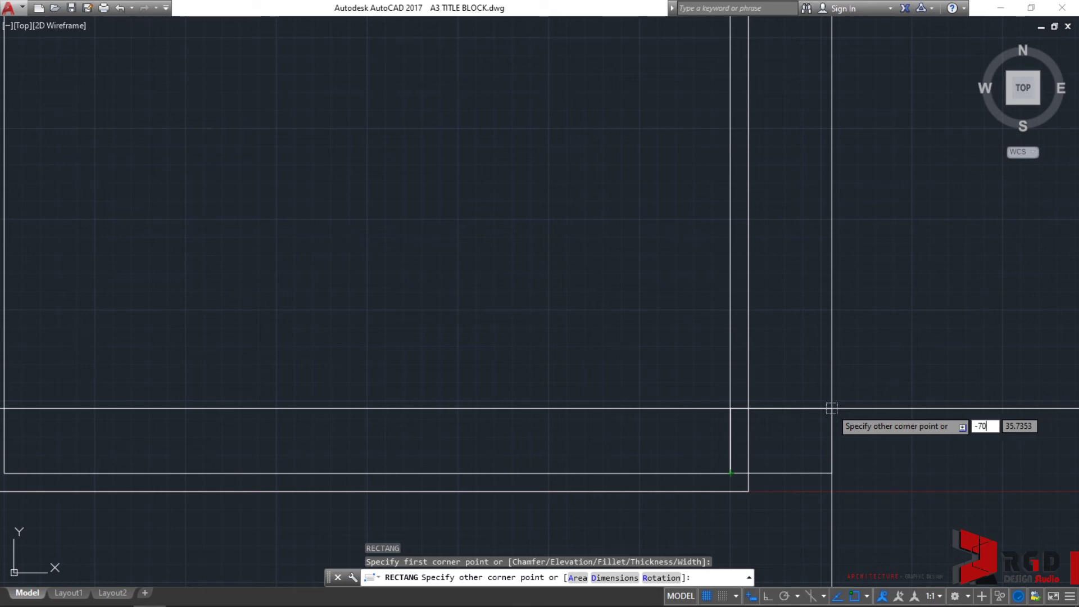
key(Tab)
text(20)
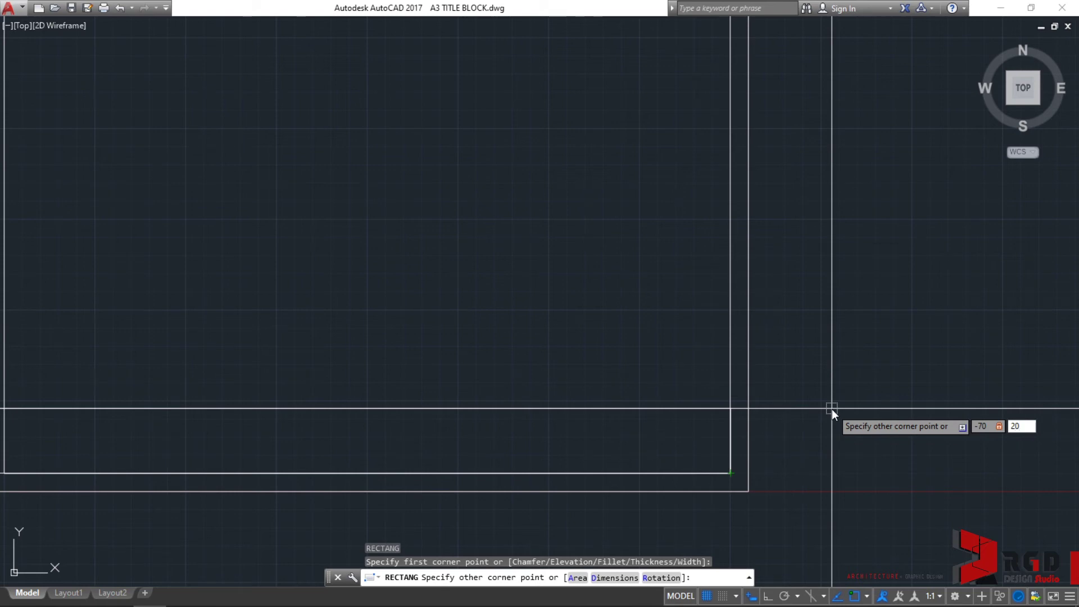
key(Return)
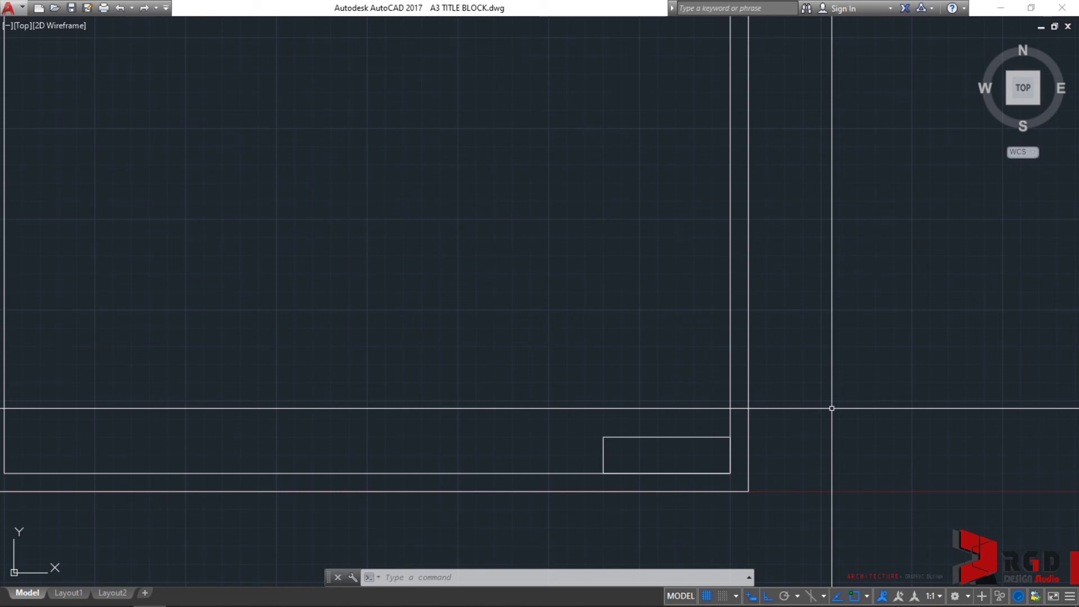
Draw a horizontal line from 10 units right of the left-edge midpoint to the right-edge midpoint
scroll(681, 459, up, 2)
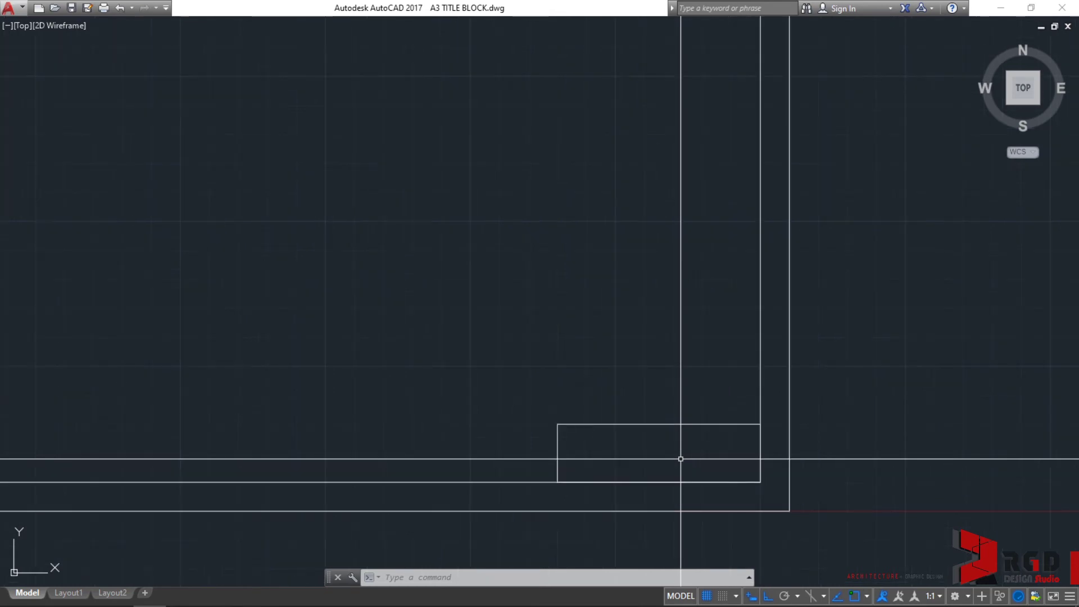
scroll(681, 458, up, 4)
middle_drag(681, 458, 700, 397)
text(L)
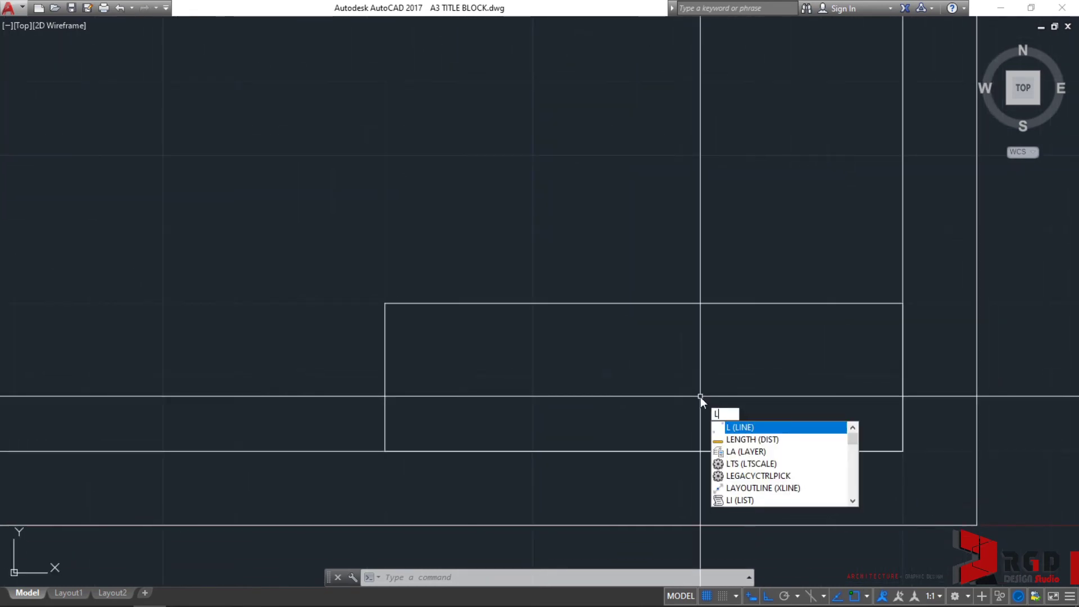
key(Return)
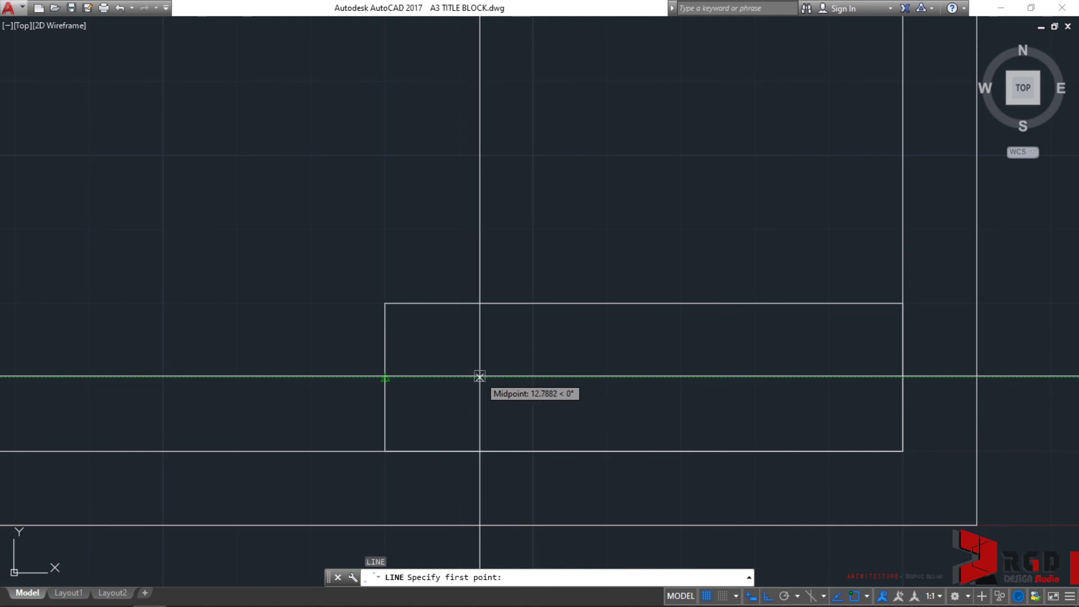
text(10)
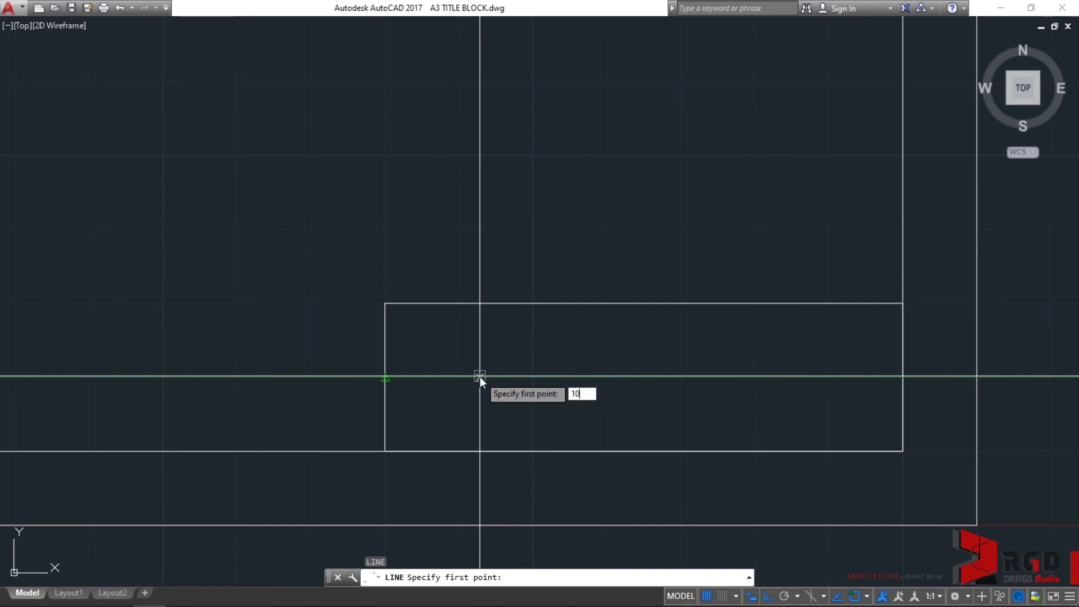
key(Return)
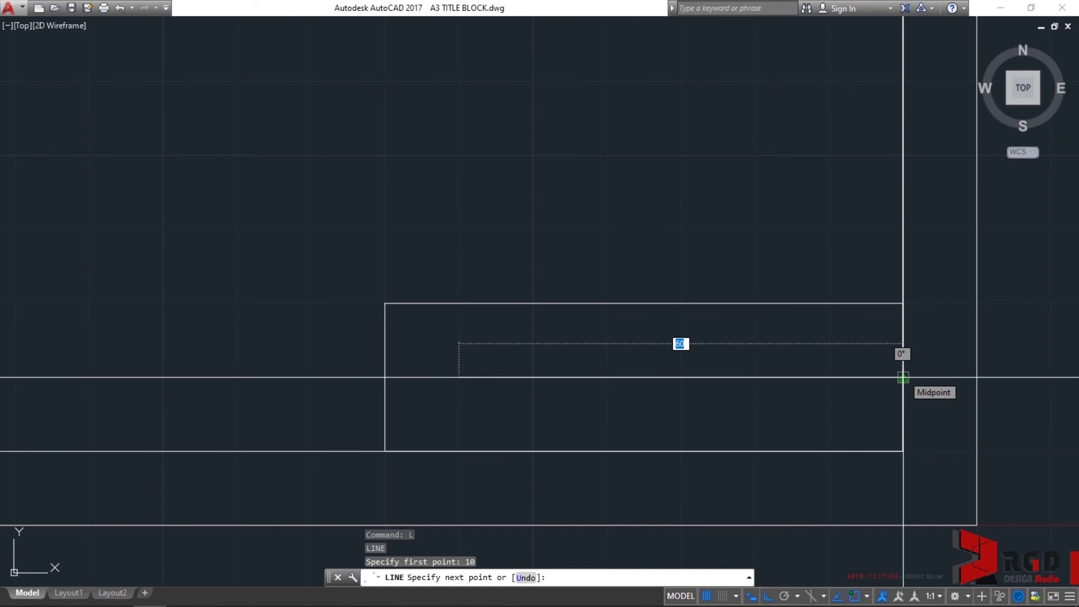
click(903, 377)
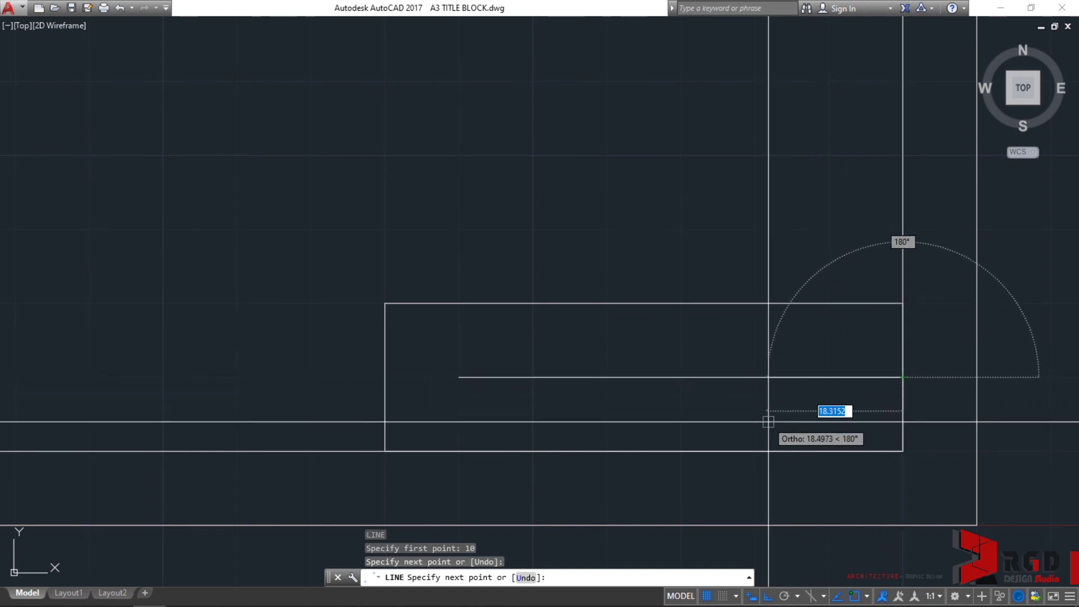
text(16.22)
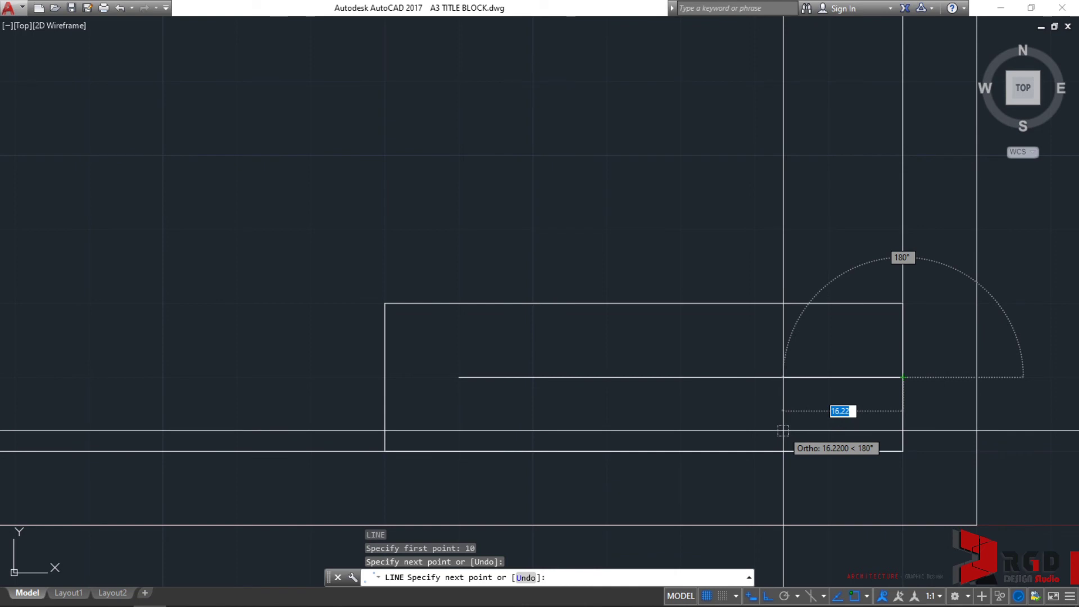
key(Return)
key(Return)
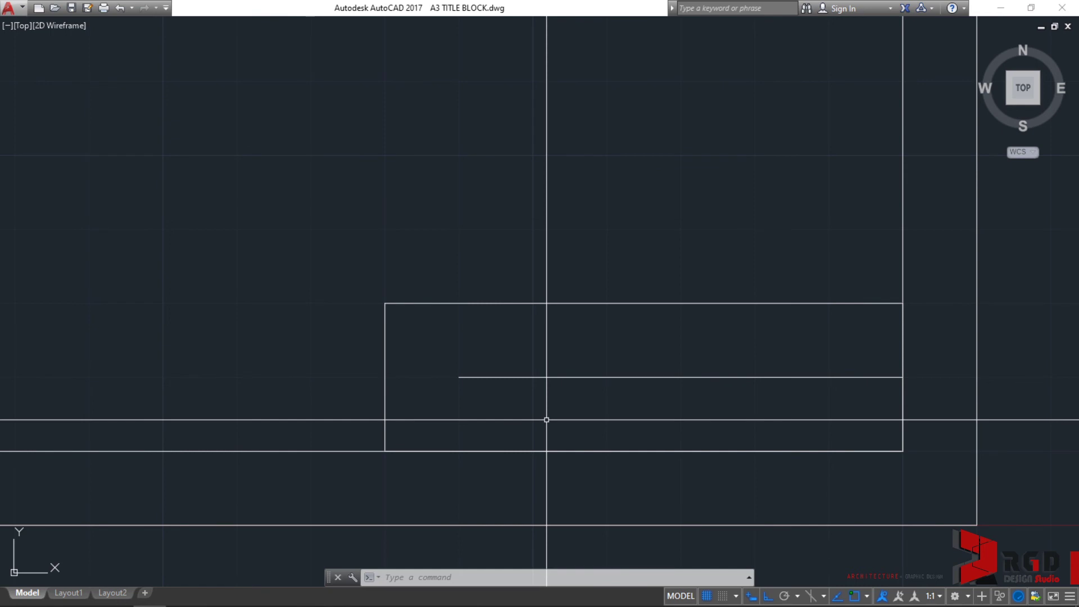
key(Return)
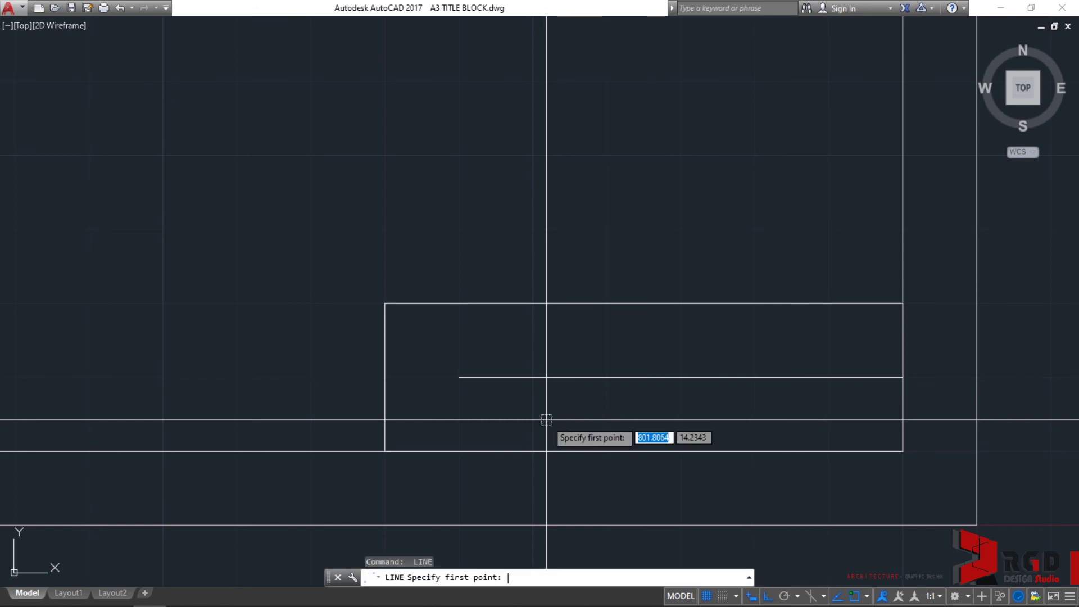
Draw a full-height vertical divider through the middle line's left end, top edge to bottom edge
click(459, 377)
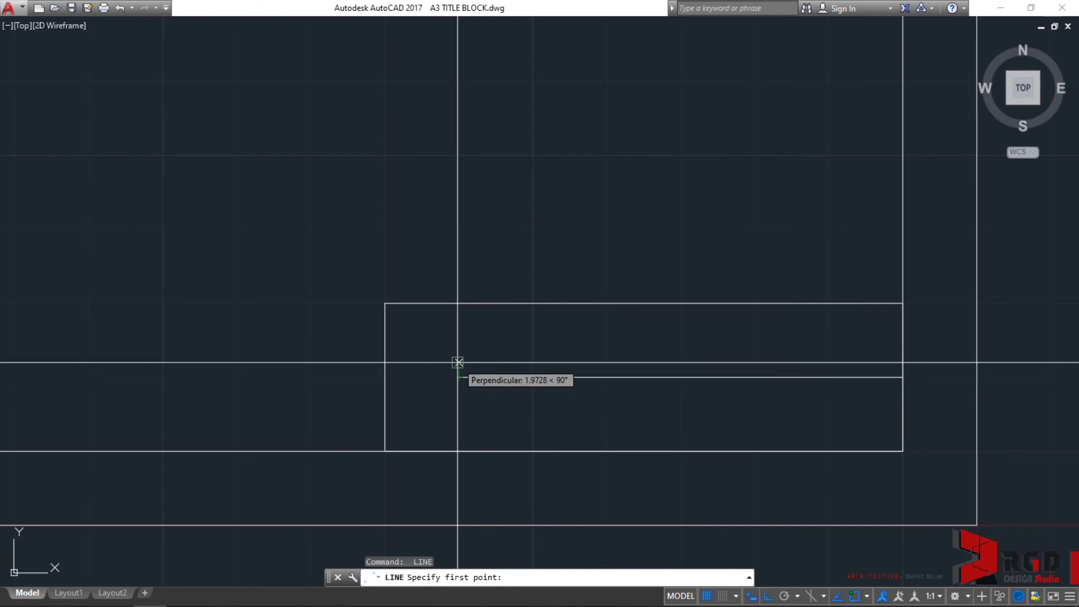
click(459, 303)
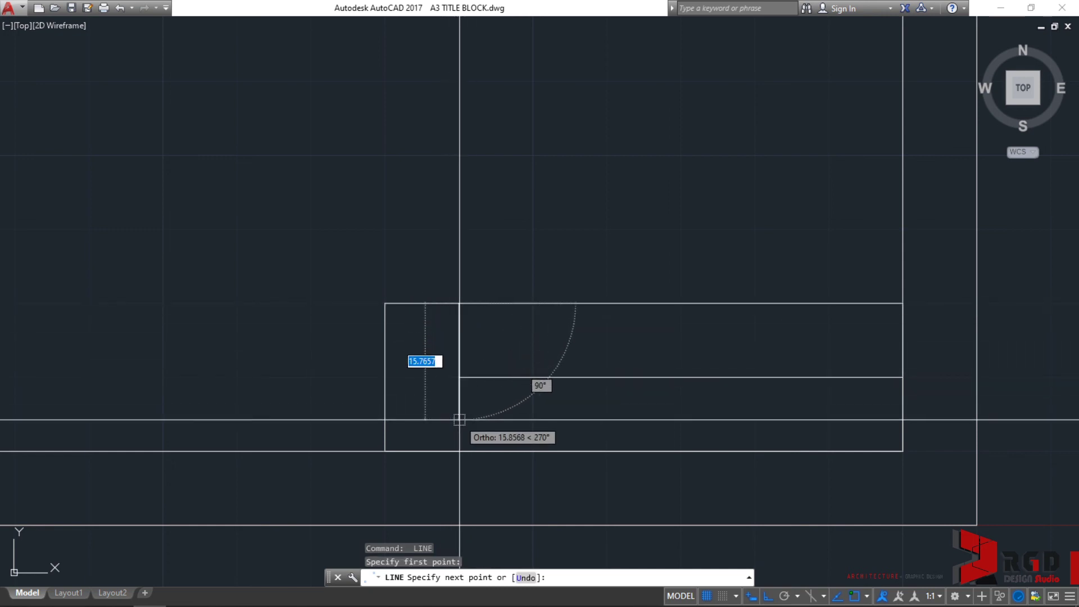
click(459, 451)
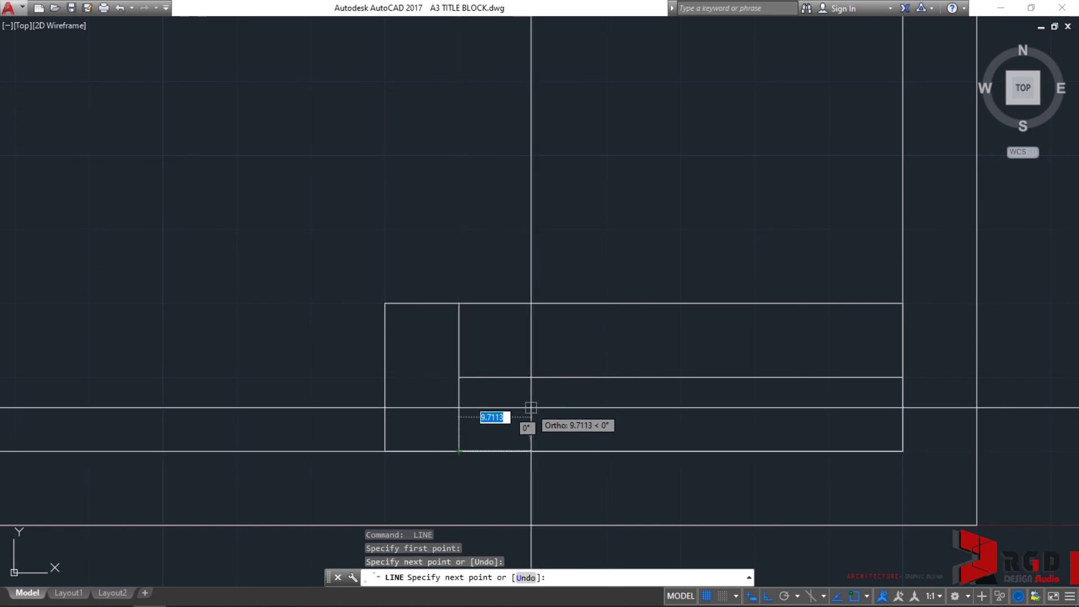
key(Return)
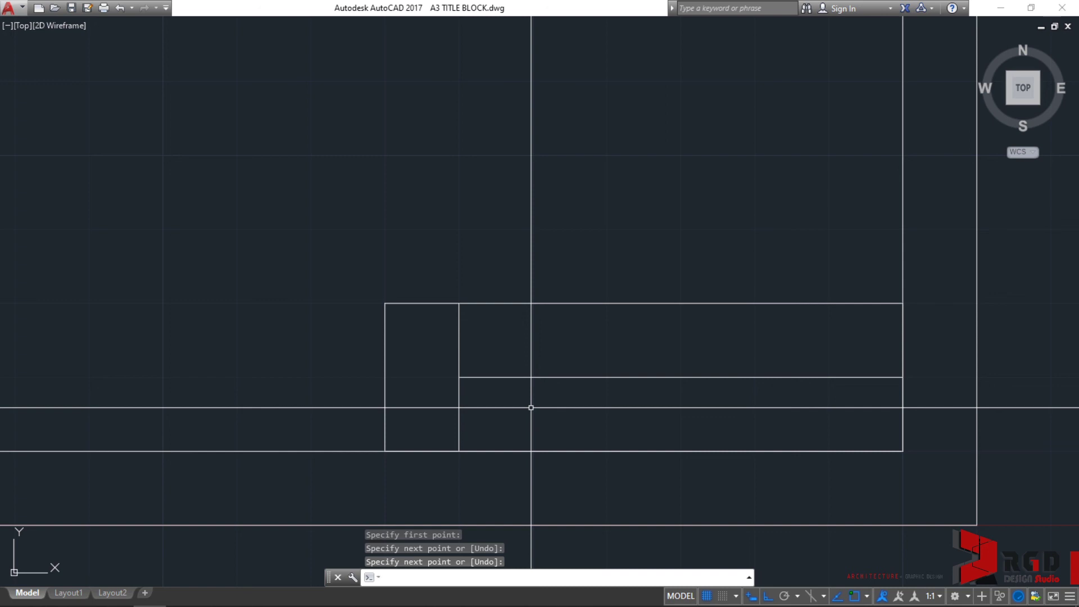
Draw a vertical line from the middle line's midpoint down to the bottom edge
text(L)
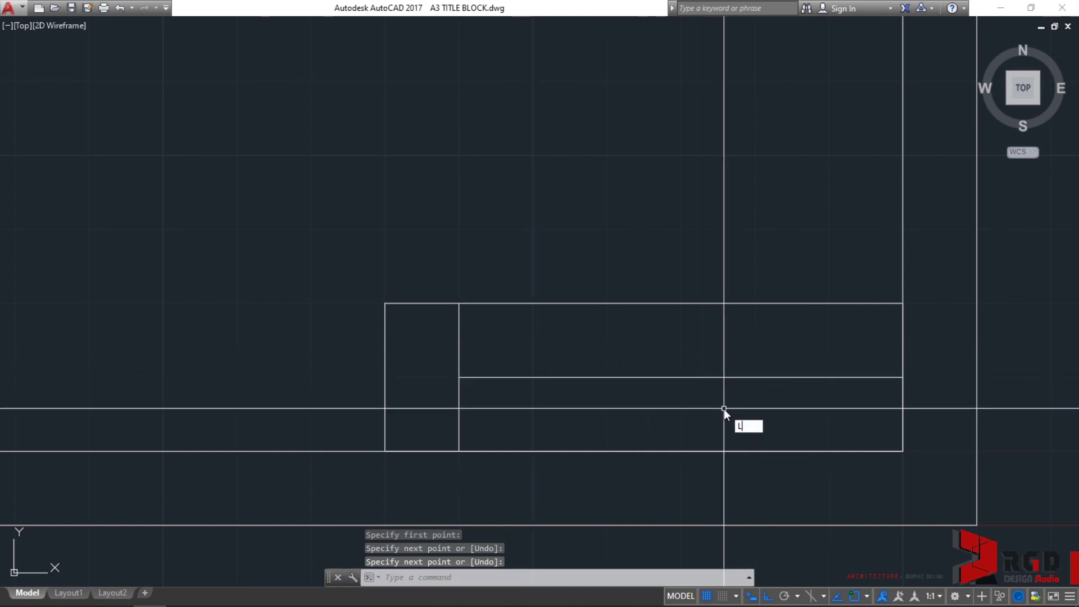
key(Return)
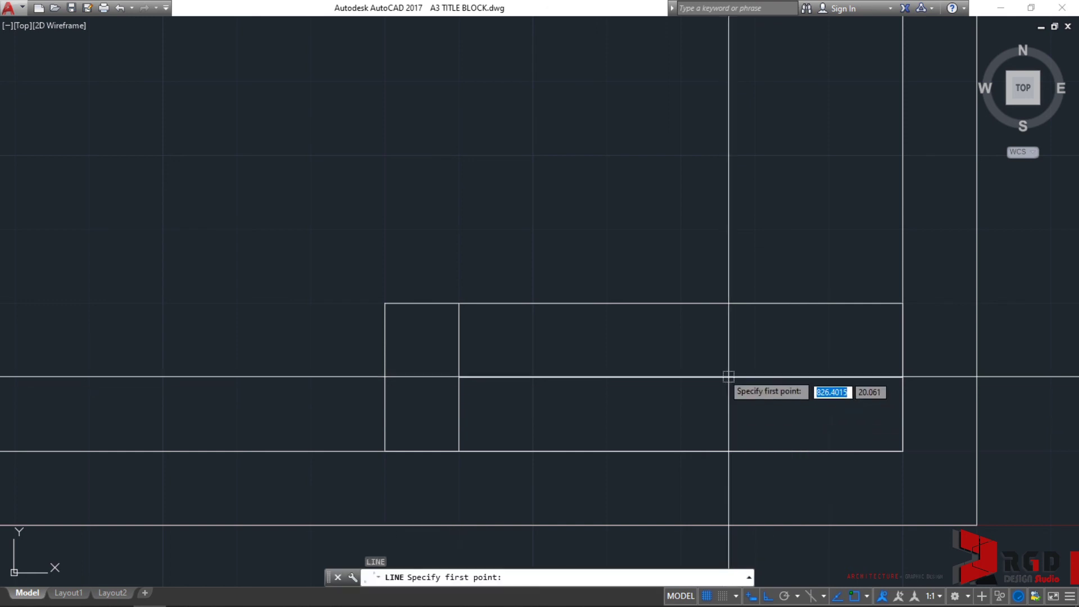
click(680, 376)
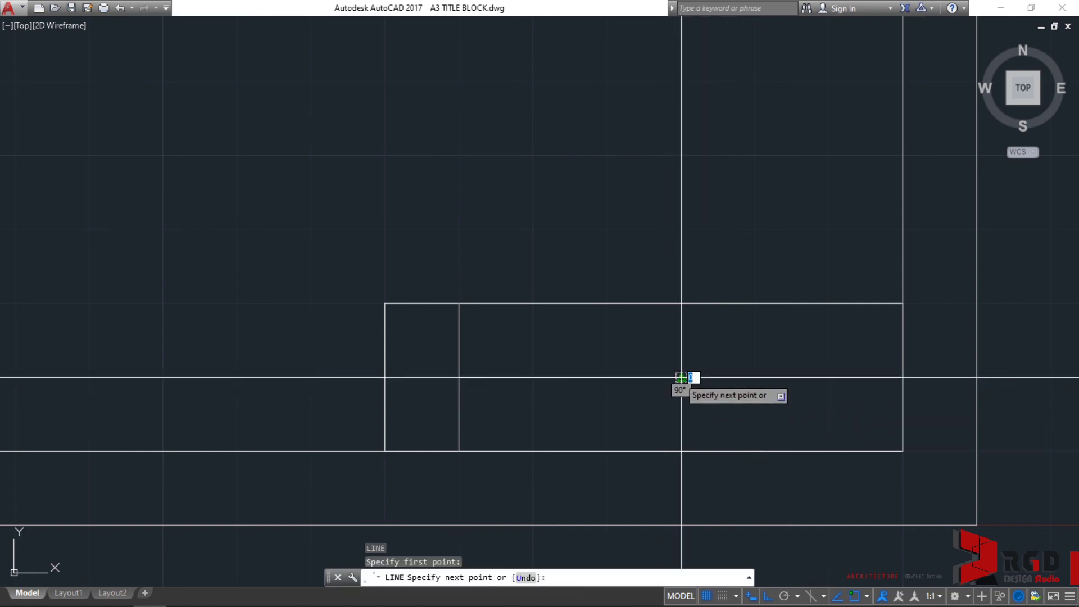
click(681, 451)
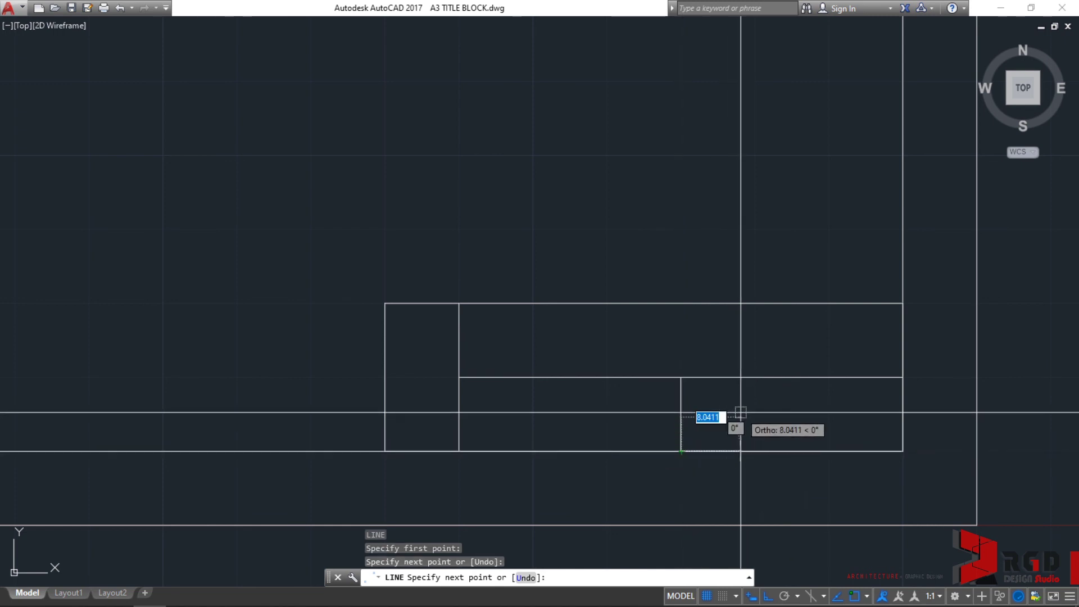
key(Return)
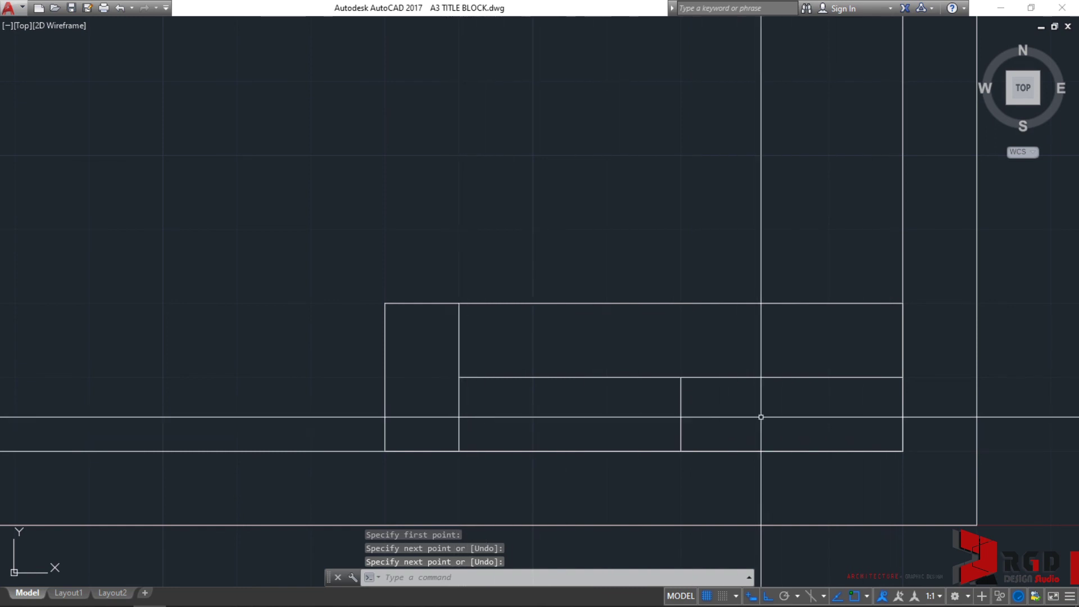
Copy the middle horizontal line down to the vertical line's midpoint, splitting the lower half into two rows
click(812, 357)
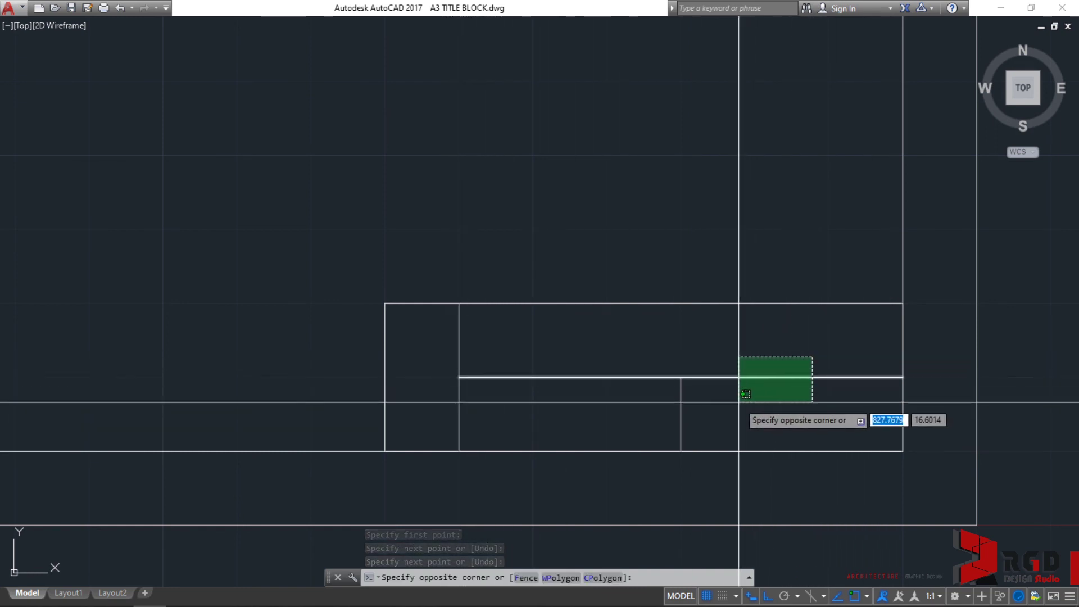
click(739, 402)
text(CO)
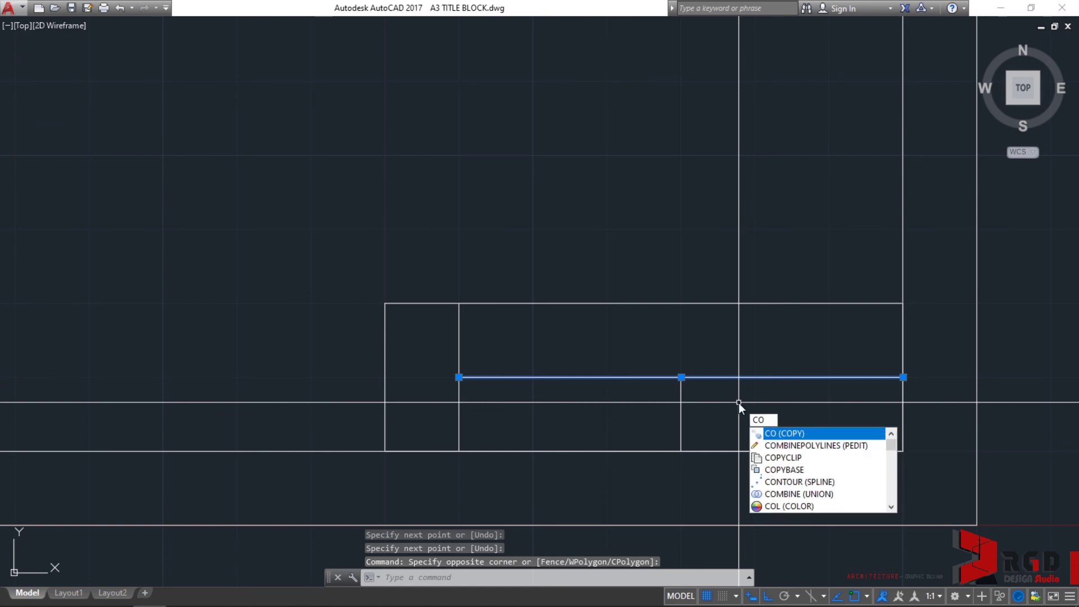
key(Return)
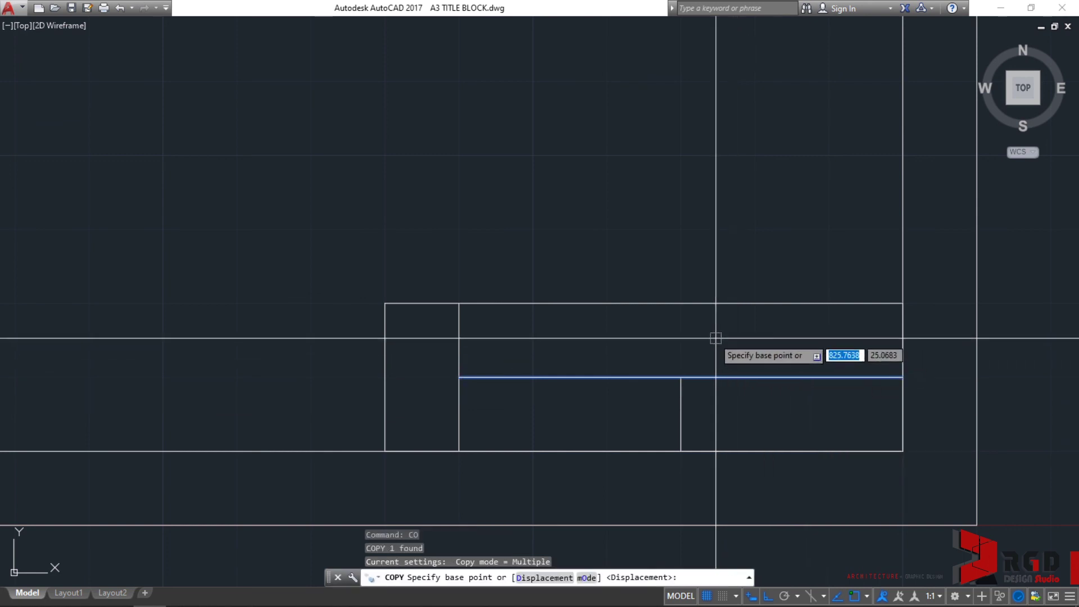
click(681, 377)
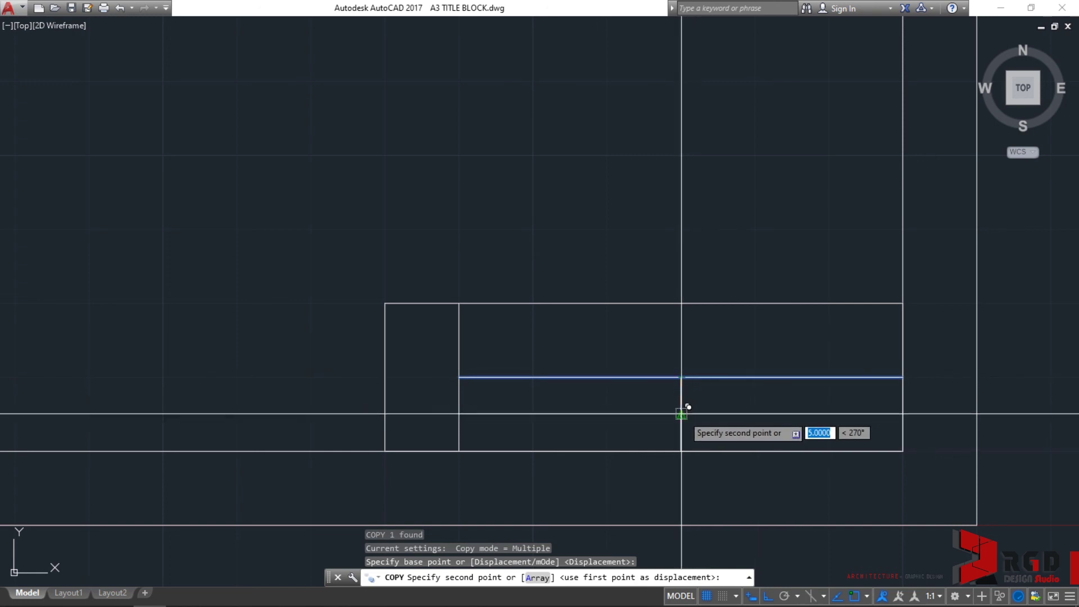
click(681, 414)
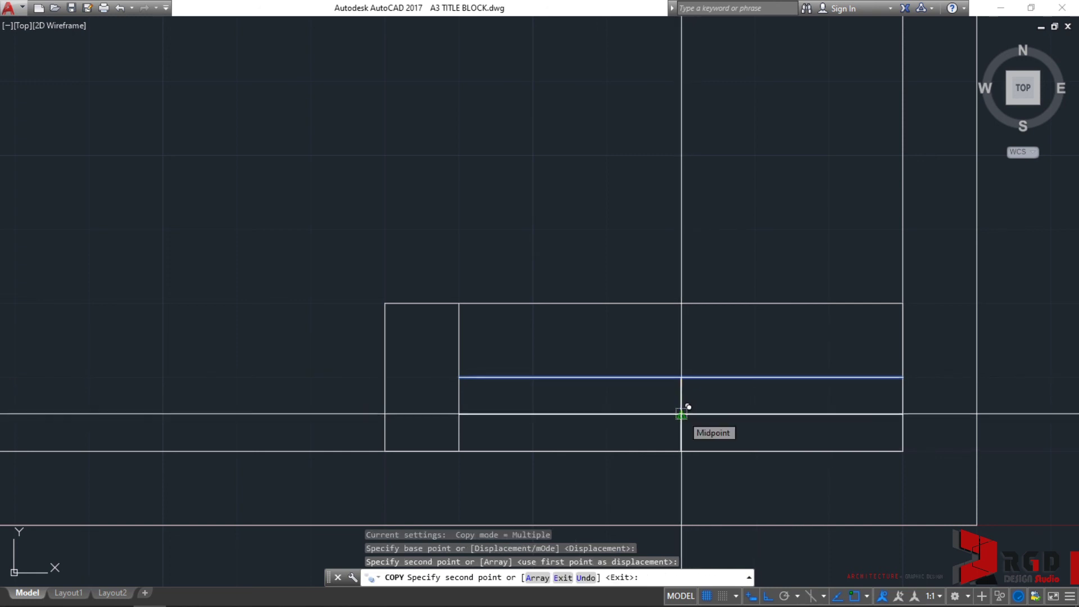
key(Return)
scroll(745, 415, down, 5)
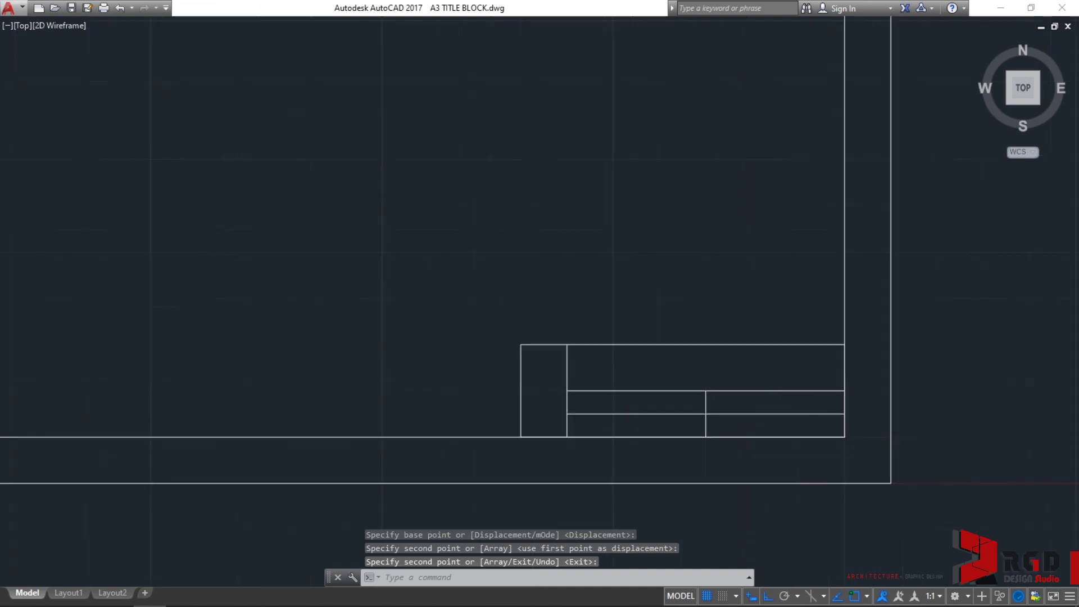
scroll(626, 374, down, 3)
scroll(680, 405, up, 2)
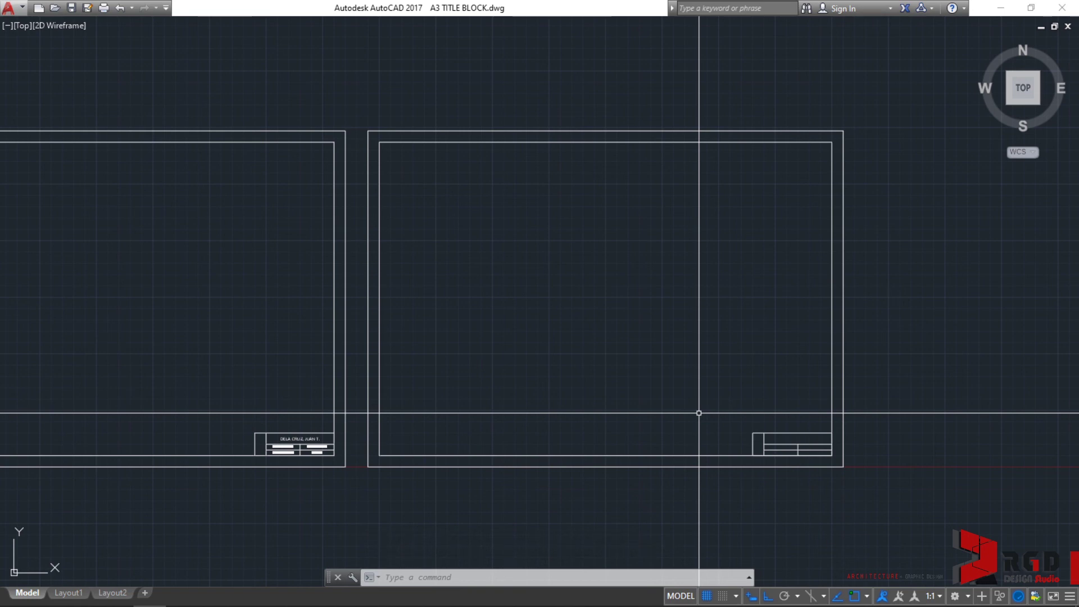
middle_drag(583, 398, 724, 405)
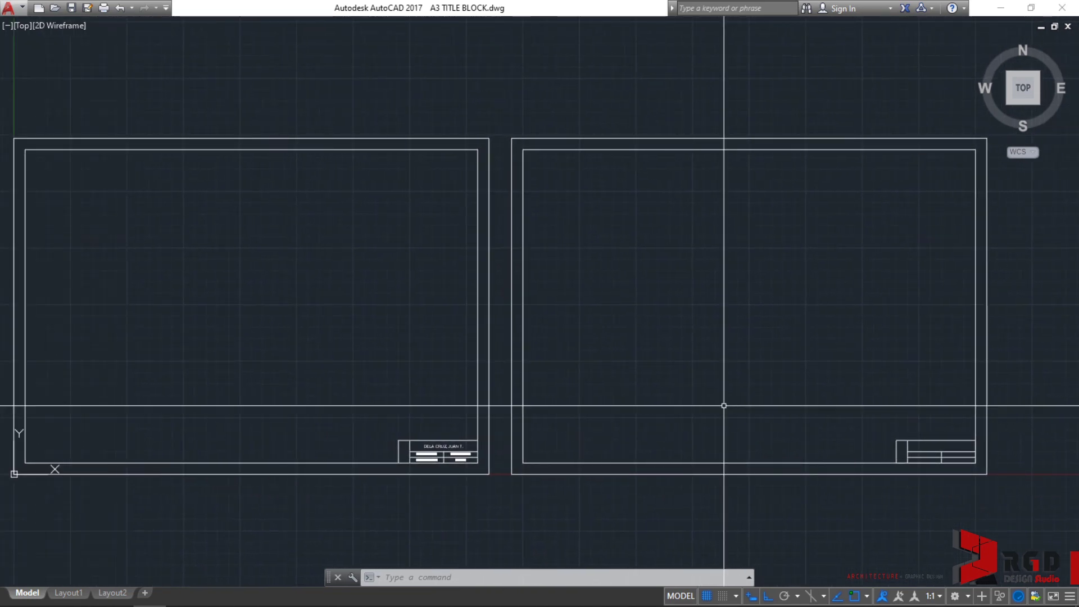